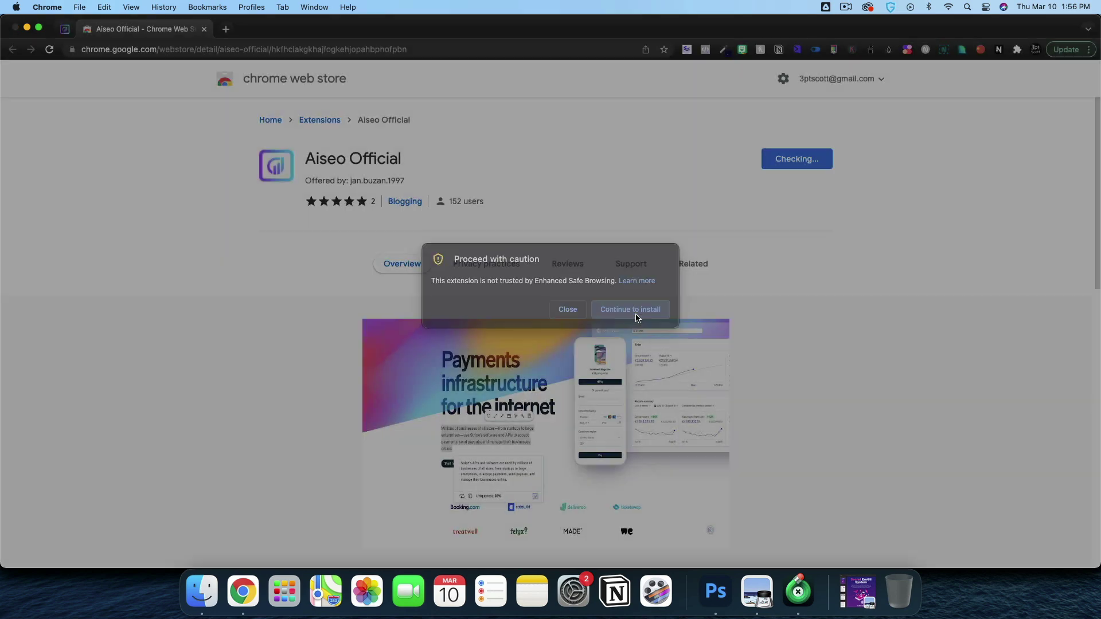
Install the Aiseo Official extension from the Chrome Web Store and pin it to the toolbar
left_click(632, 315)
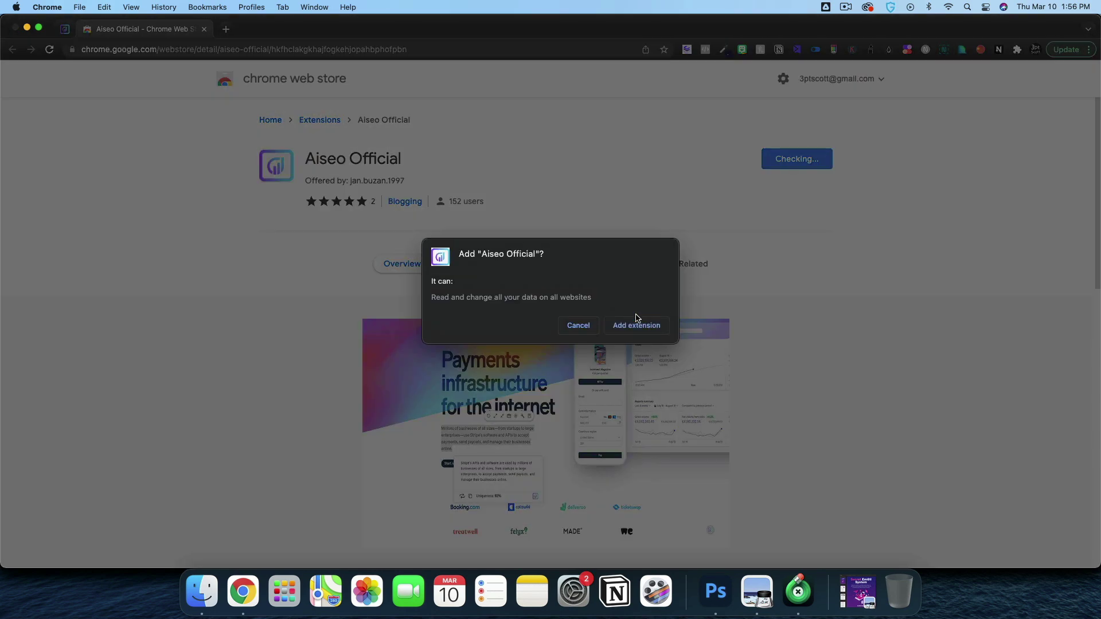
left_click(634, 323)
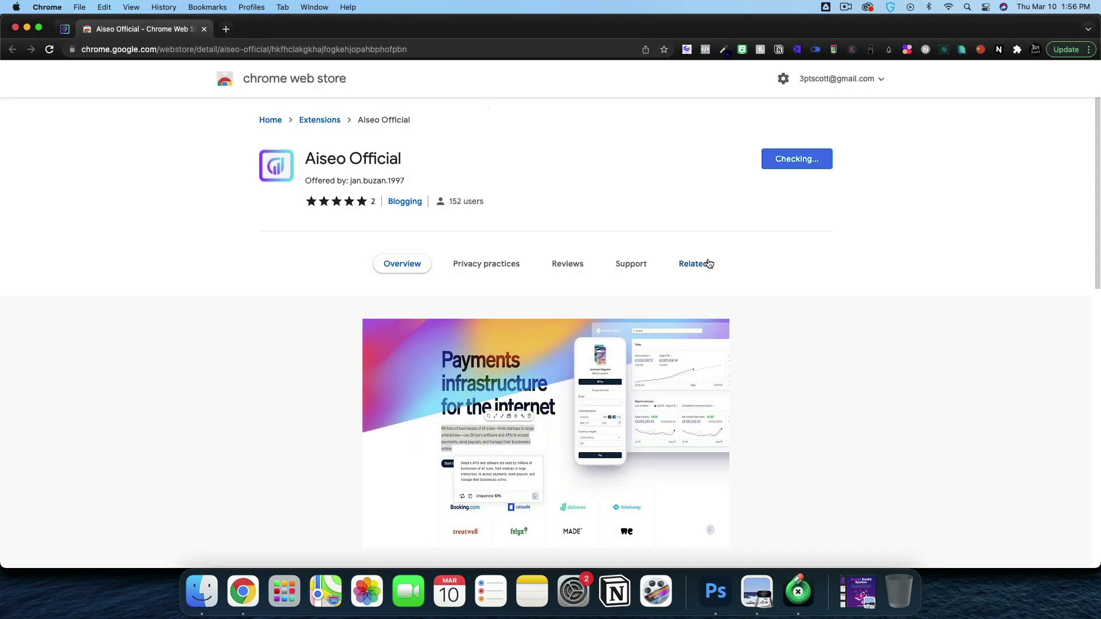
left_click(706, 263)
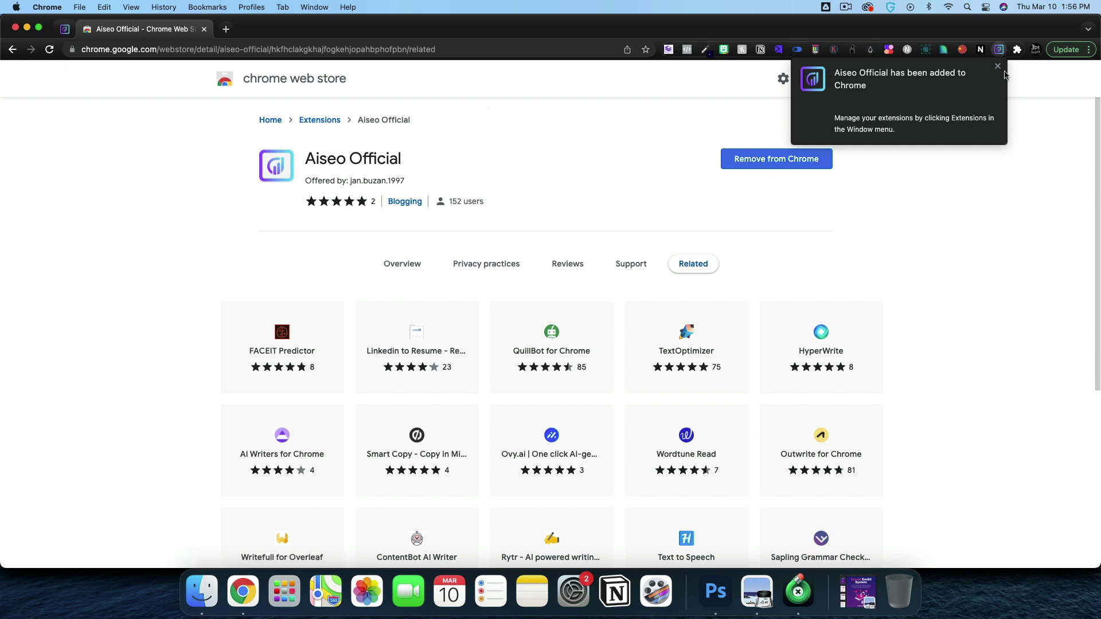
right_click(1003, 52)
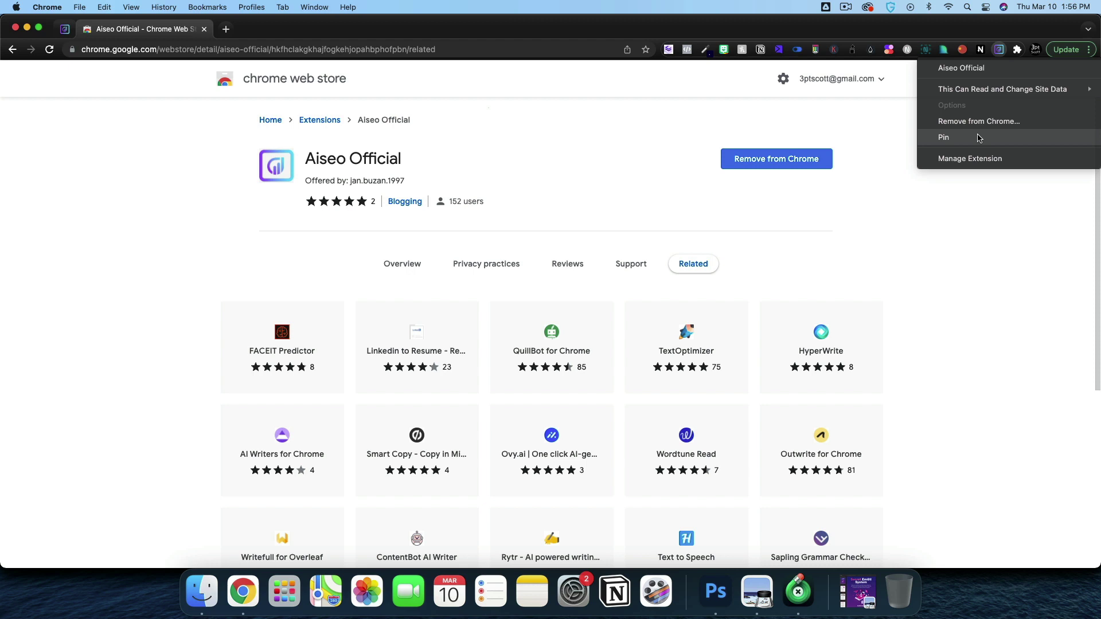
left_click(979, 136)
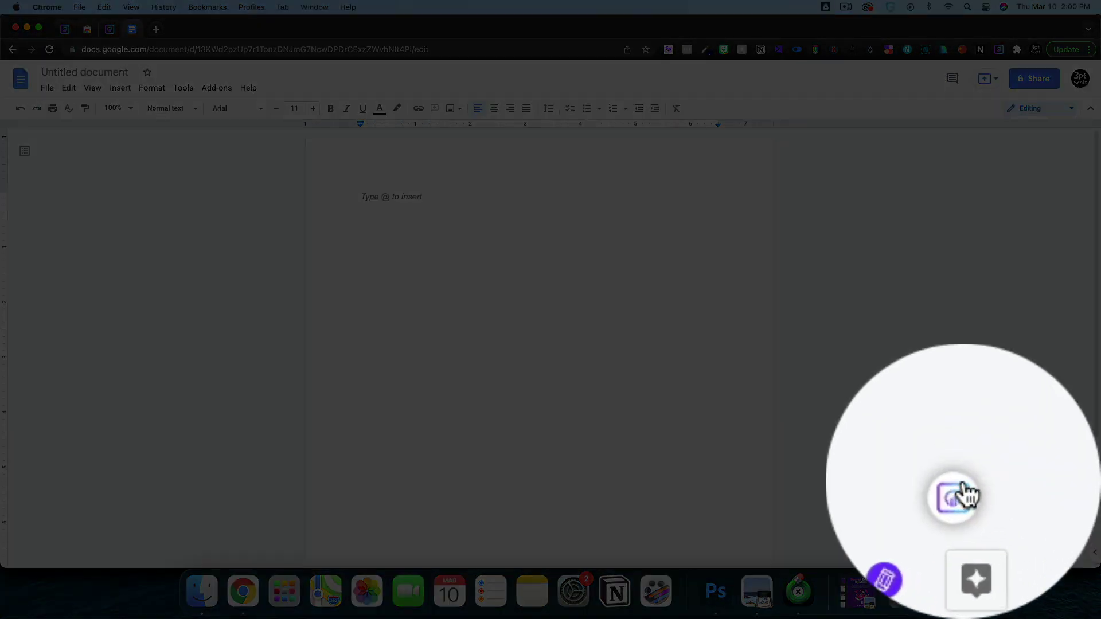
Switch the Aiseo panel to Command mode and start a YouTube affiliate marketing blog intro prompt
left_click(1046, 525)
left_click(863, 237)
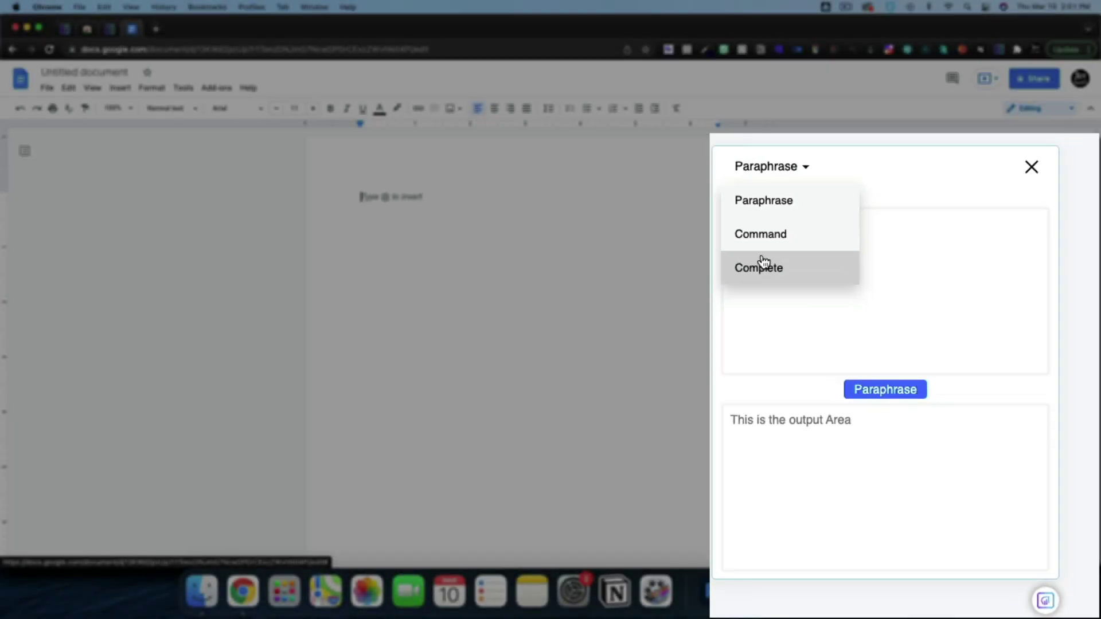
left_click(864, 277)
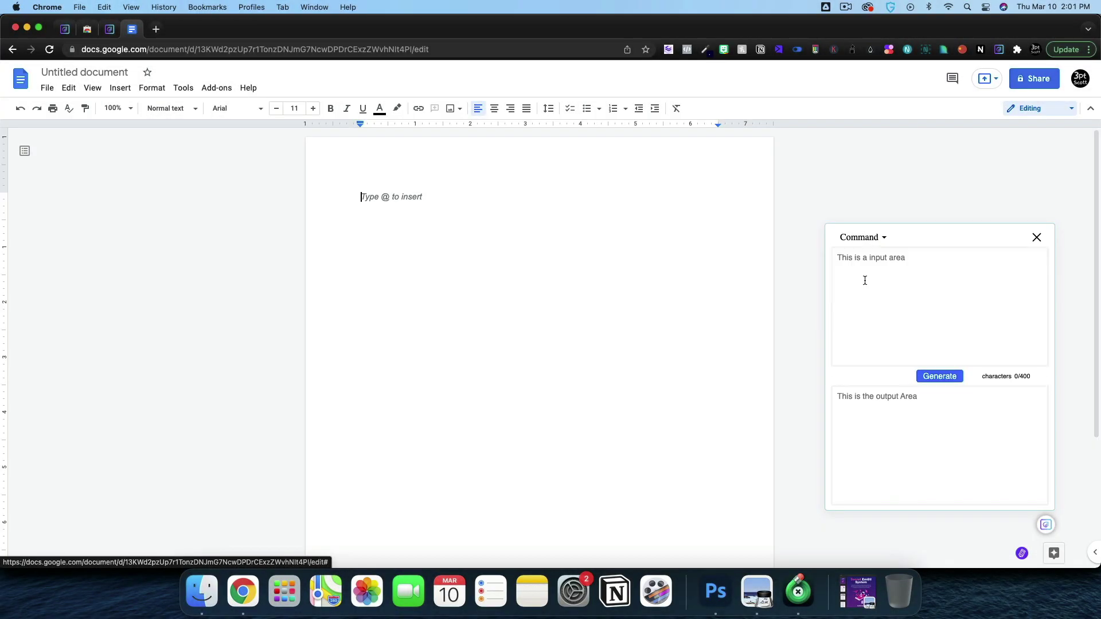
left_click(860, 265)
type("w")
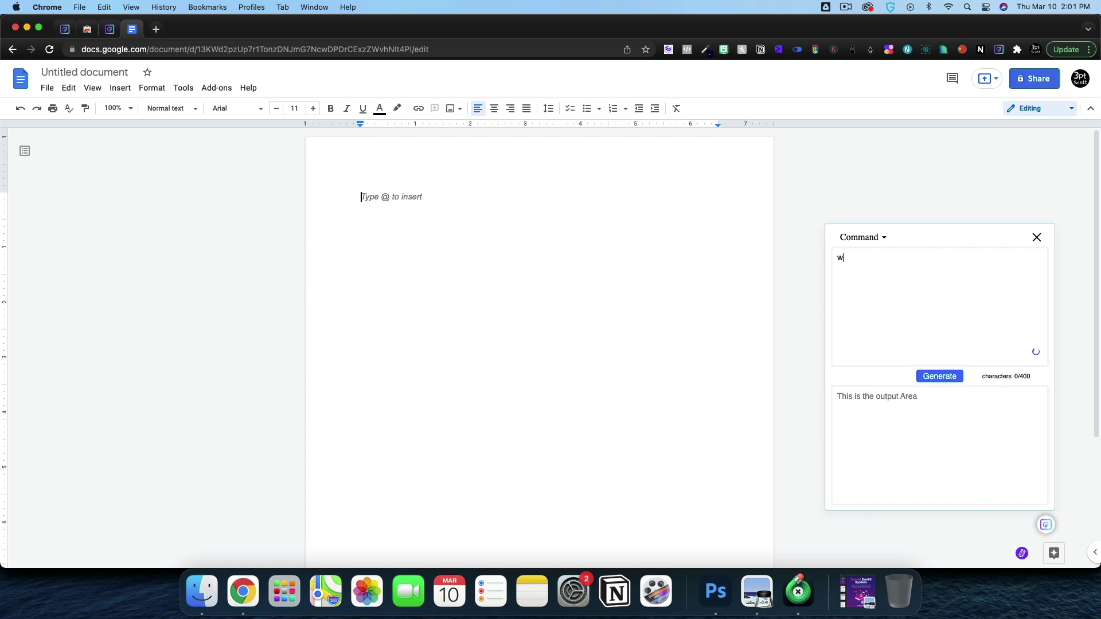
type("rite a blog intro about affiliate marketing with youtube")
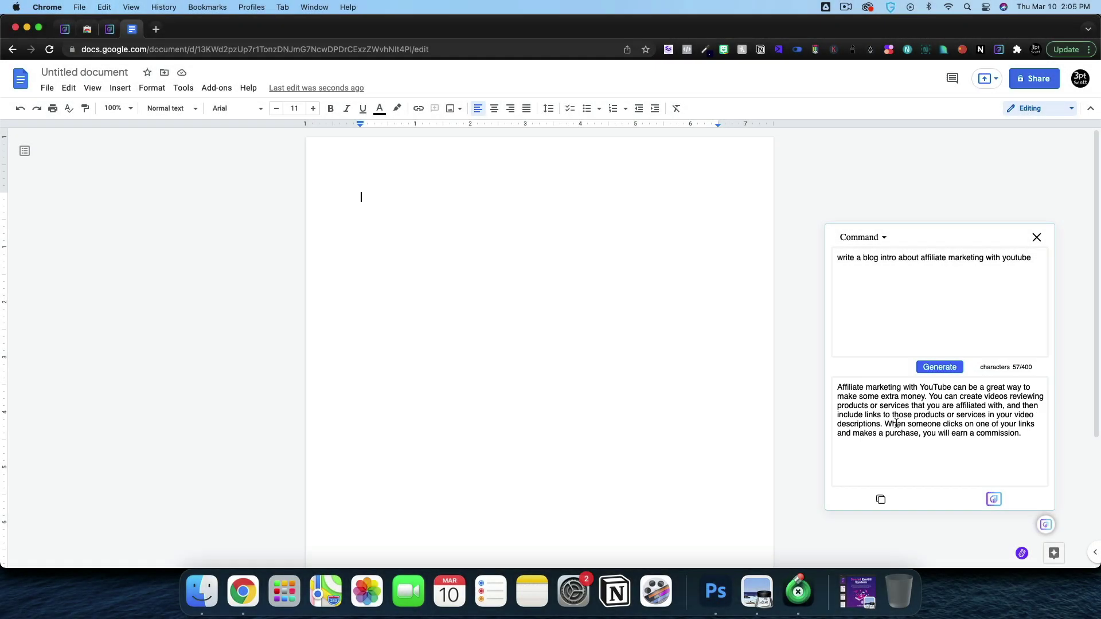
Paste the generated intro paragraph into the document and start editing the prompt
left_click(932, 425)
key("super+v")
left_click(954, 300)
key("super+a")
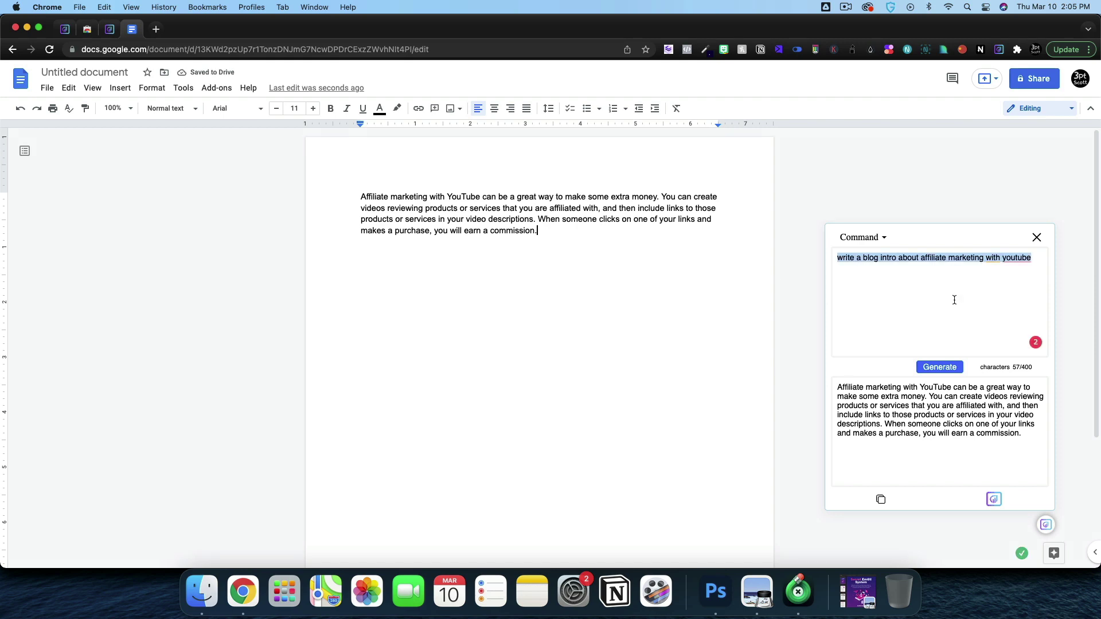
left_click(915, 277)
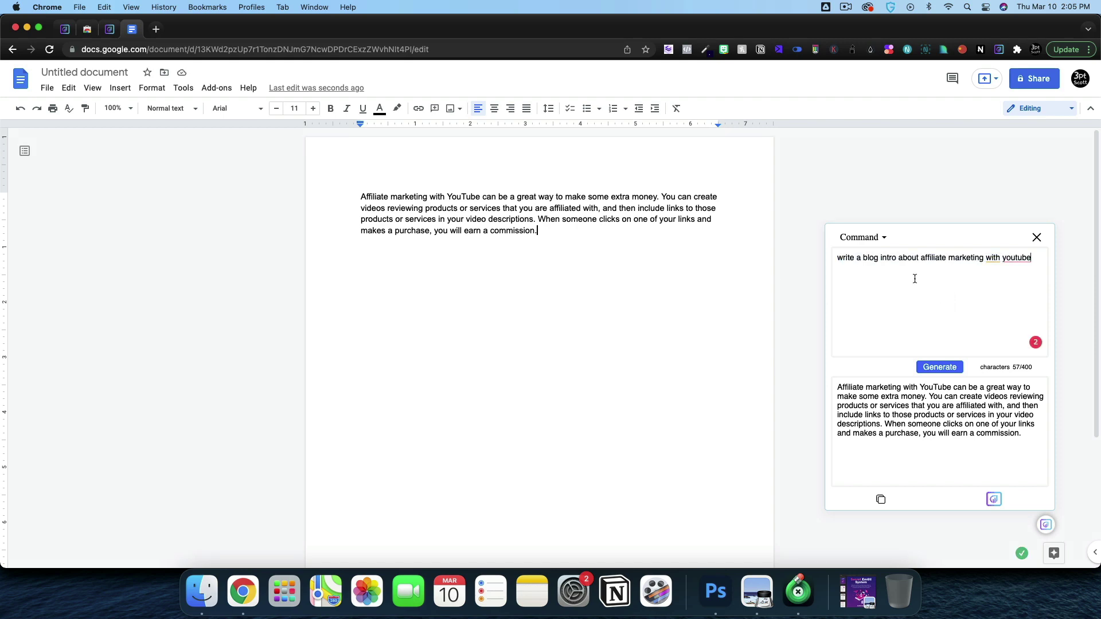
Regenerate with 'outline' replacing 'intro' and delete the stray '6.' outline line
double_click(886, 260)
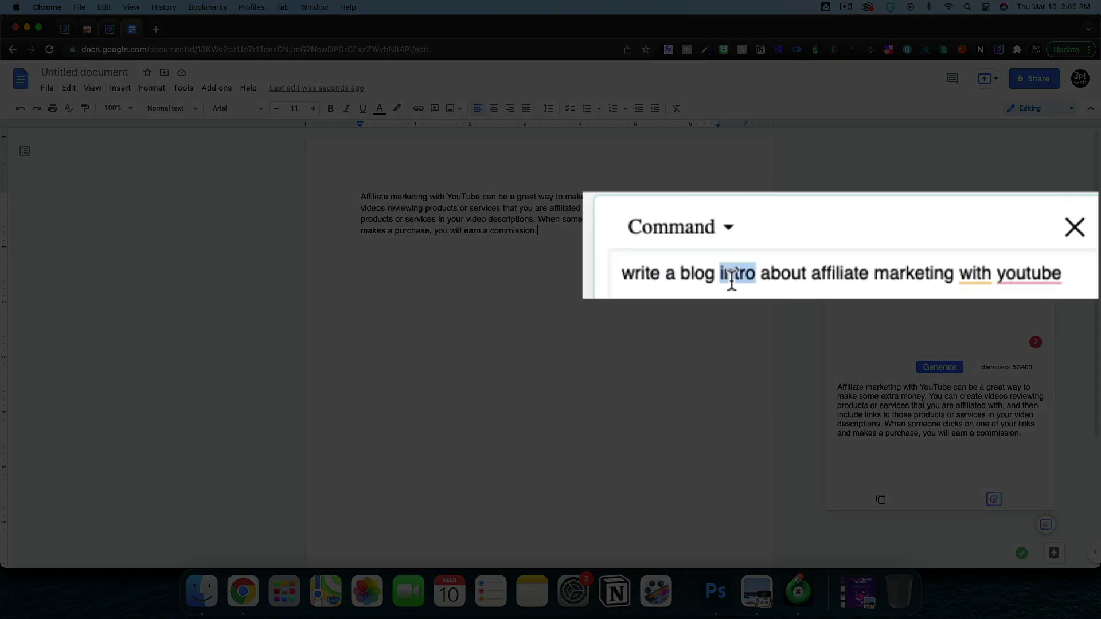
type("o")
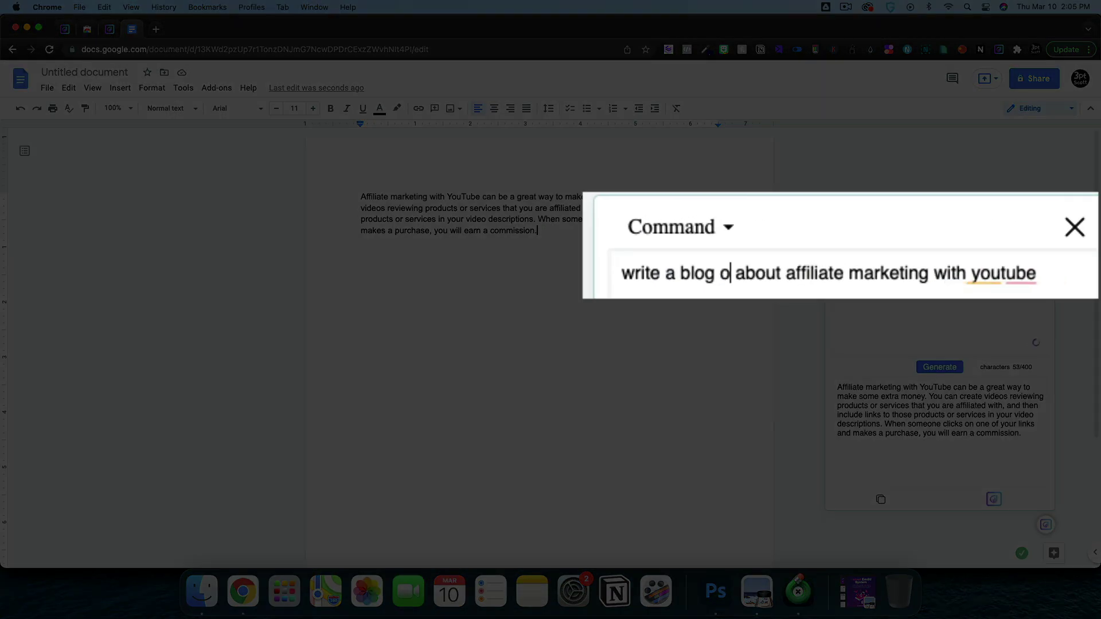
type("utline")
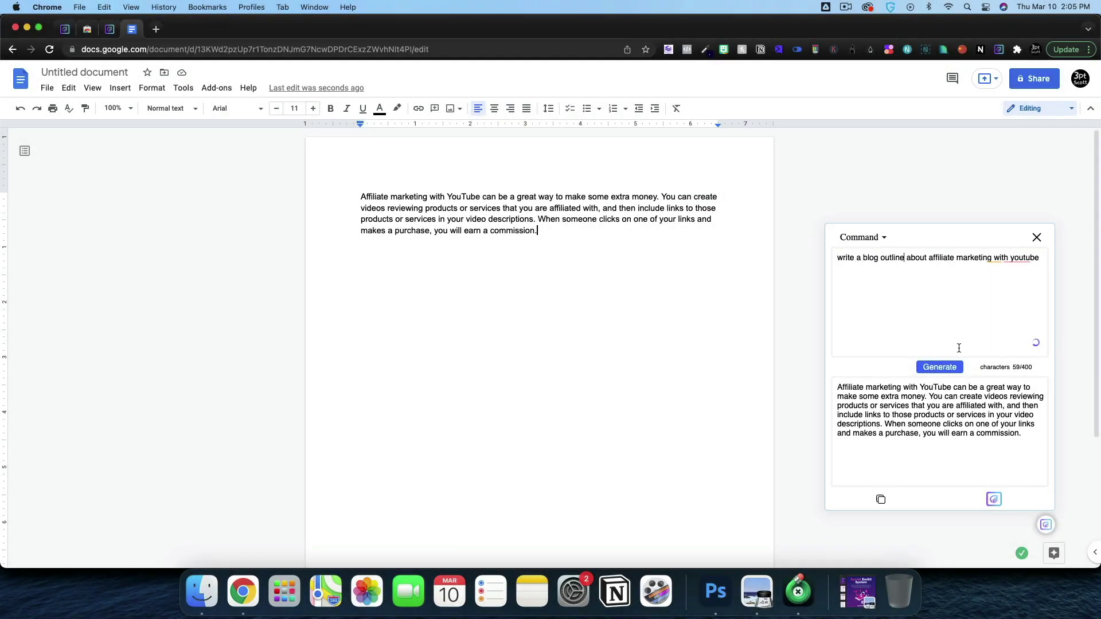
left_click(945, 368)
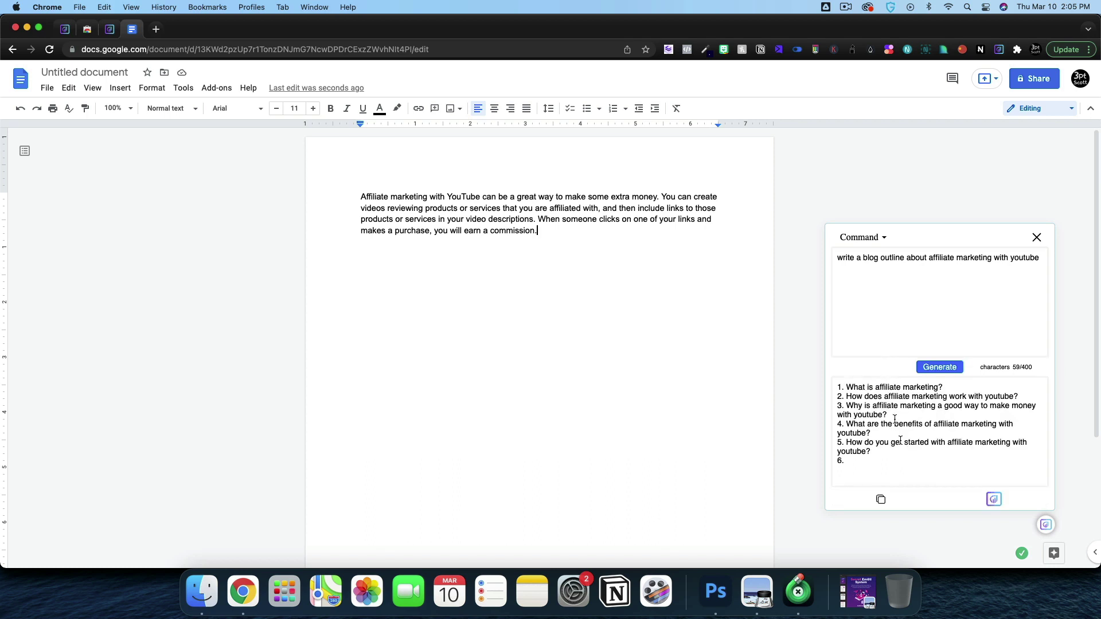
left_click(900, 463)
key("BackSpace")
key("BackSpace")
key("BackSpace")
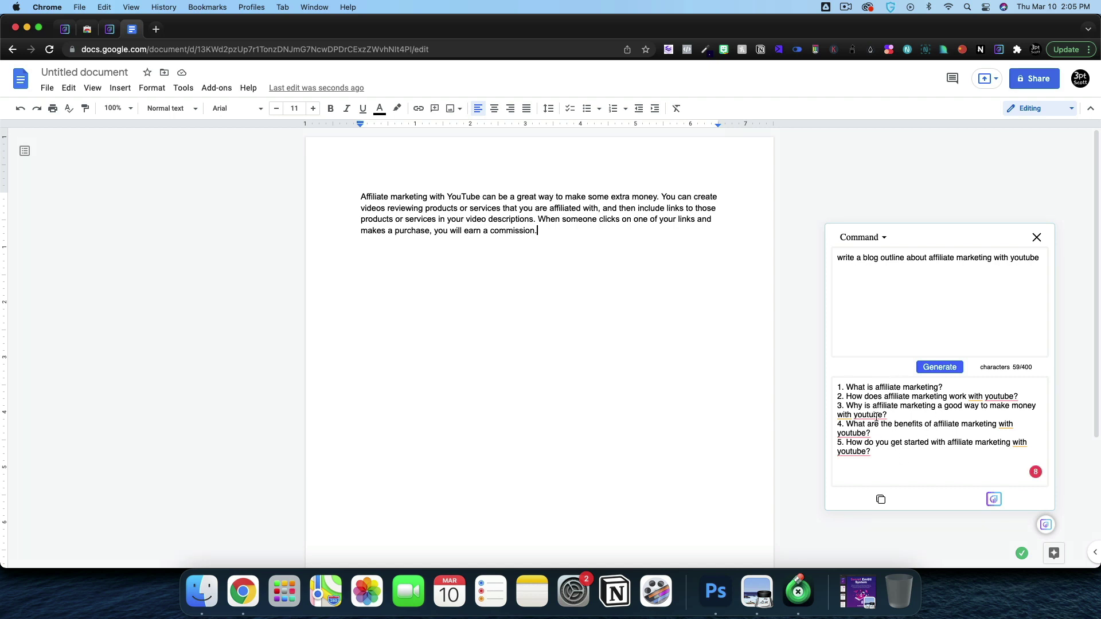
Paste the five-question outline below the intro, remove its numbers and apply Heading 2
key("ctrl+v")
double_click(364, 251)
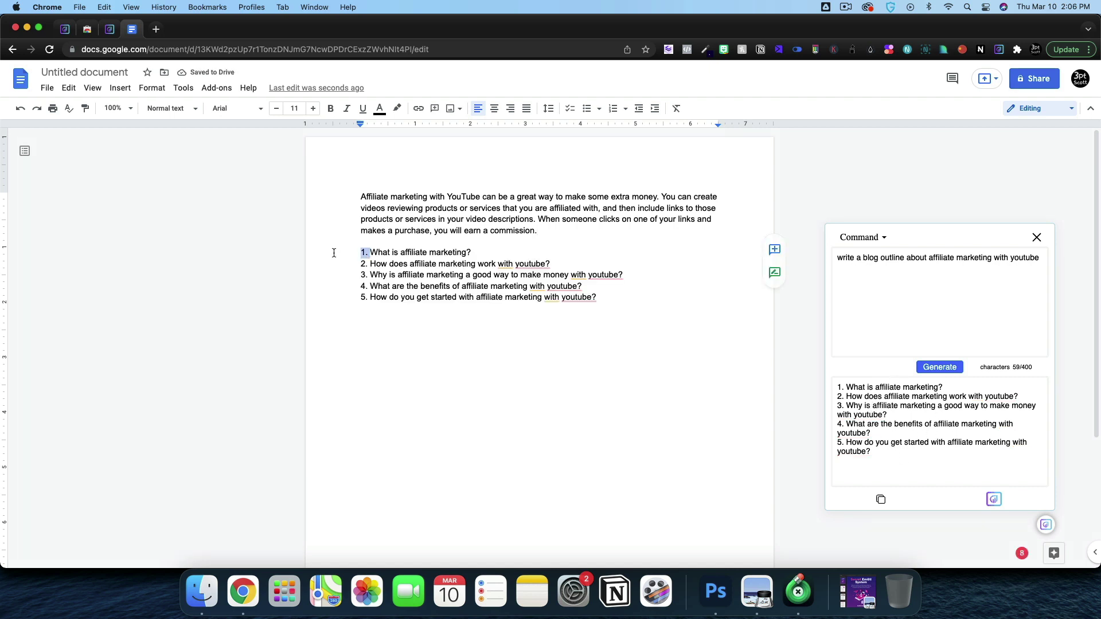
key("BackSpace")
key("BackSpace")
key("BackSpace")
key("BackSpace")
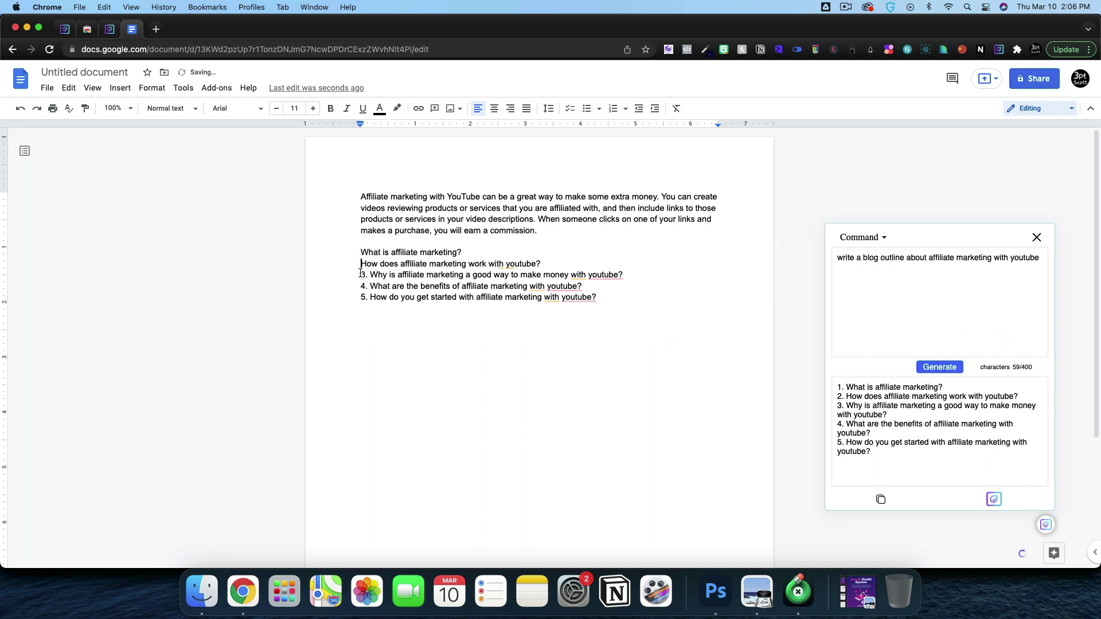
left_click(370, 276)
key("BackSpace")
key("BackSpace")
key("BackSpace")
key("BackSpace")
key("BackSpace")
key("BackSpace")
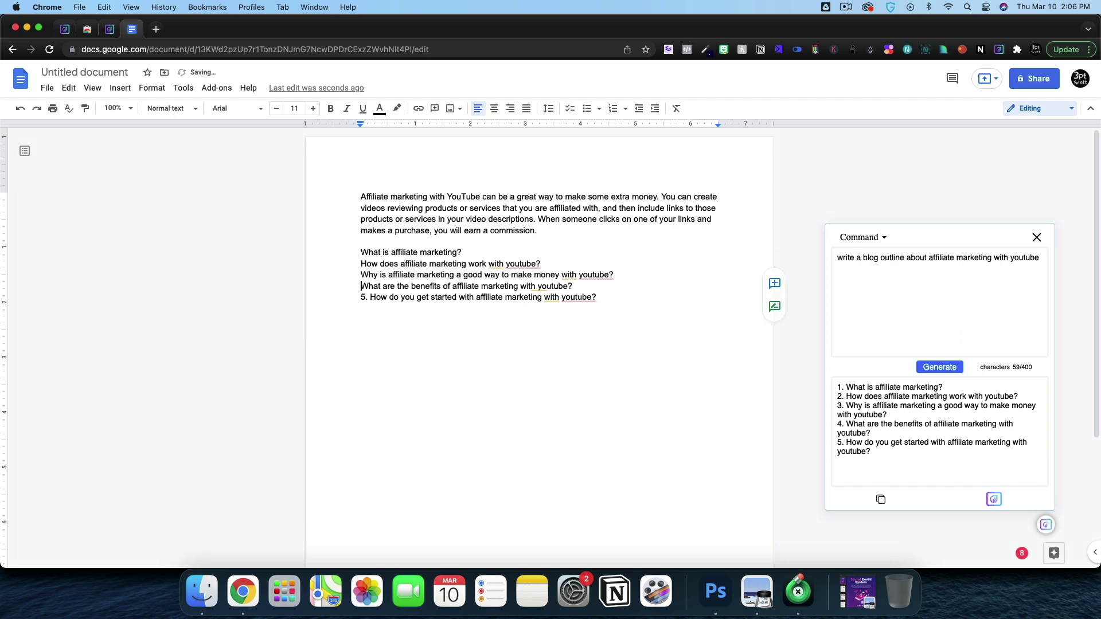
left_click(367, 298)
key("BackSpace")
key("BackSpace")
key("BackSpace")
left_click_drag(595, 297, 361, 252)
key("ctrl+alt+2")
Replace the Command prompt with the heading 'What is affiliate marketing?'
left_click_drag(509, 287, 236, 293)
key("ctrl+c")
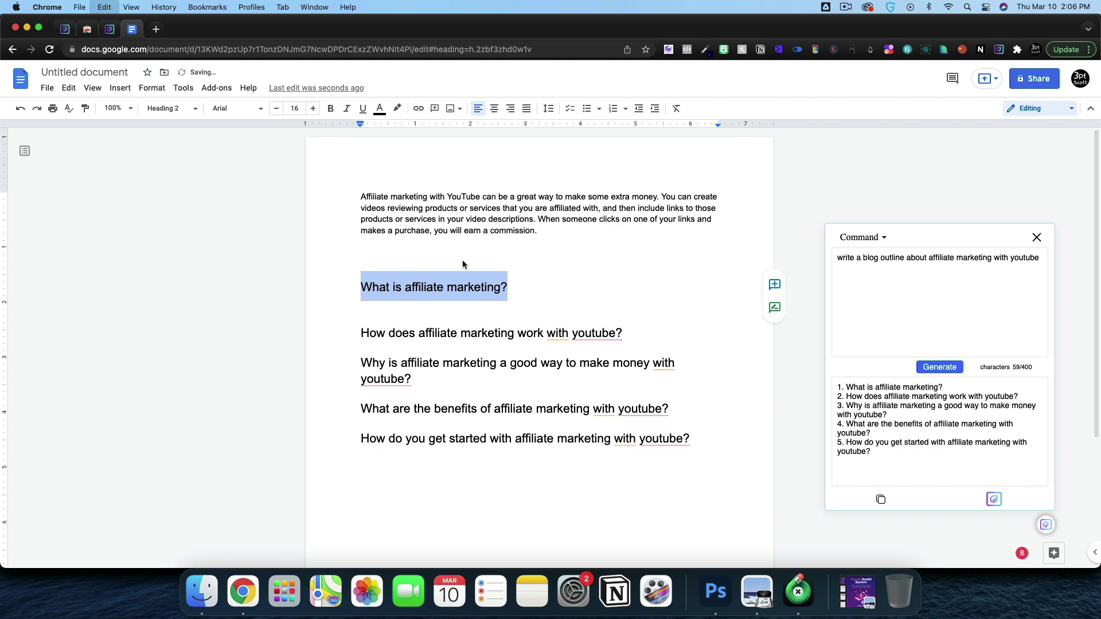
left_click(1013, 273)
key("ctrl+a")
key("ctrl+v")
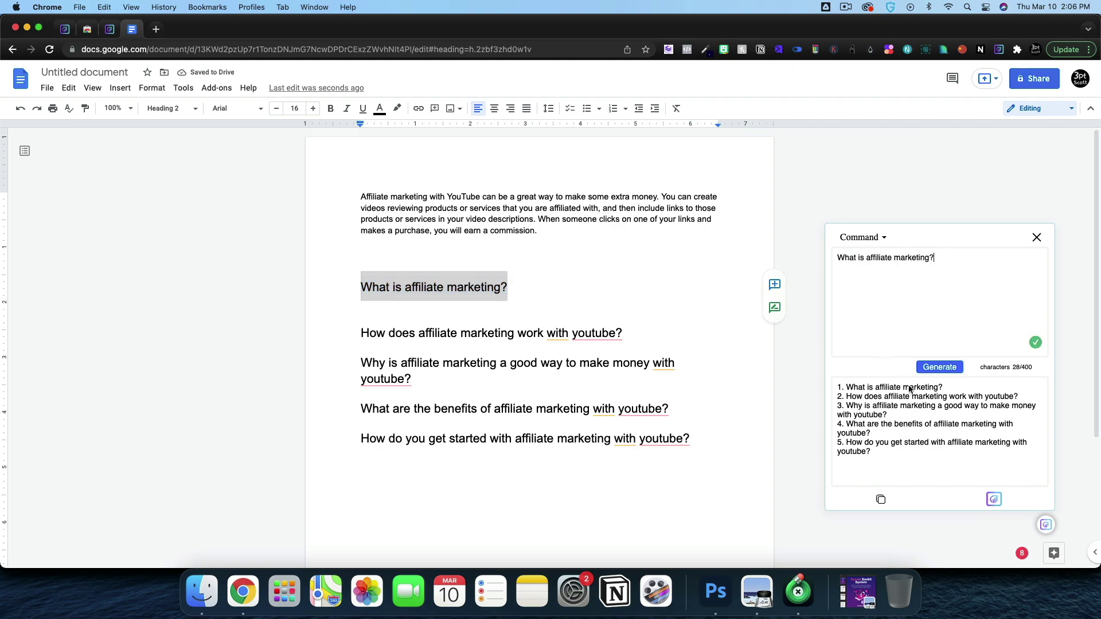
Generate an answer to 'What is affiliate marketing?' and paste its first paragraph under that heading
left_click(931, 375)
type("Affiliate marketing")
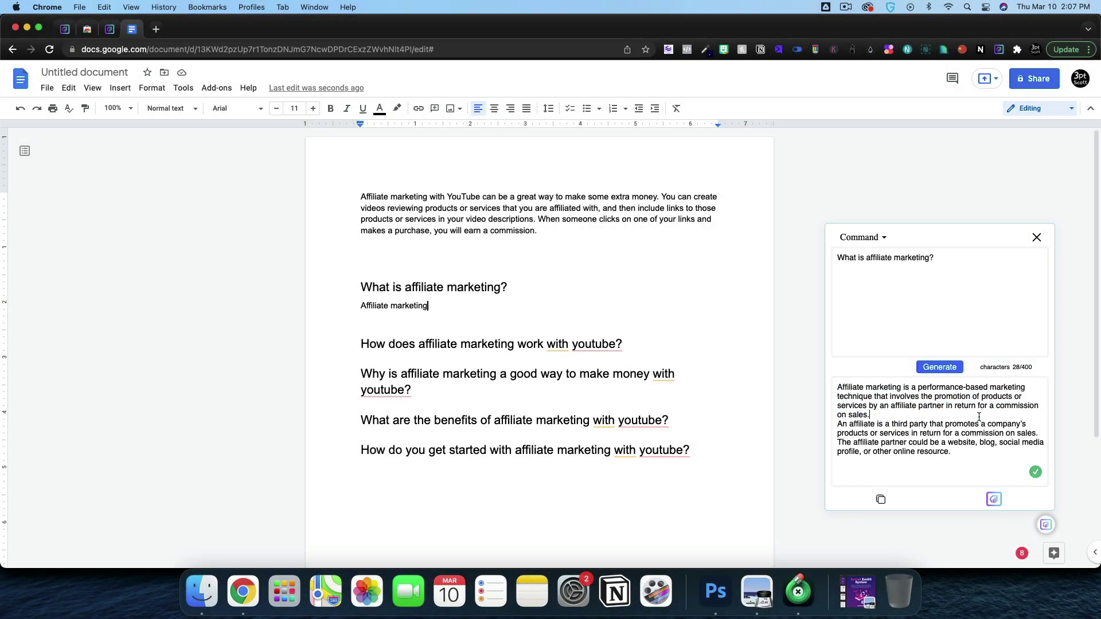
left_click_drag(980, 414, 983, 378)
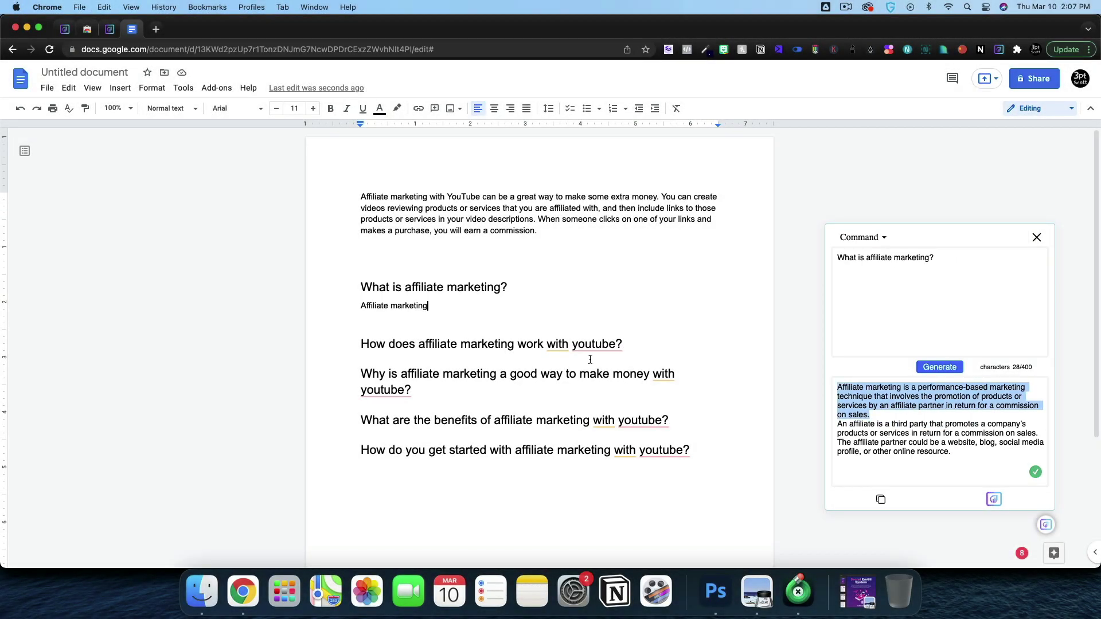
triple_click(416, 304)
key("cmd+v")
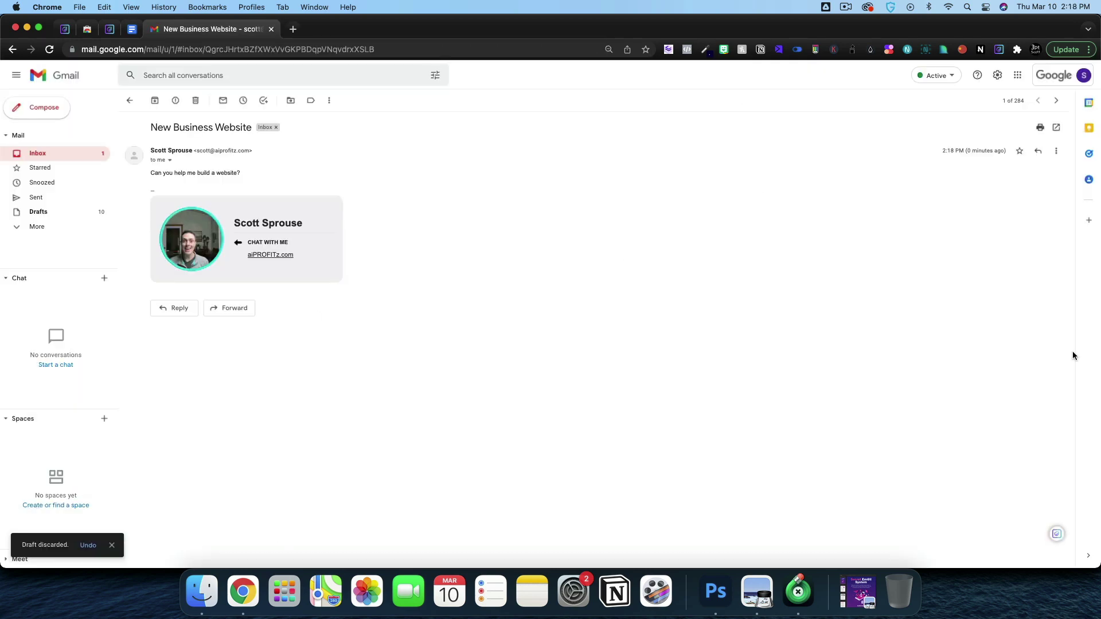
Load the website email's question line into the Aiseo panel input
triple_click(174, 173)
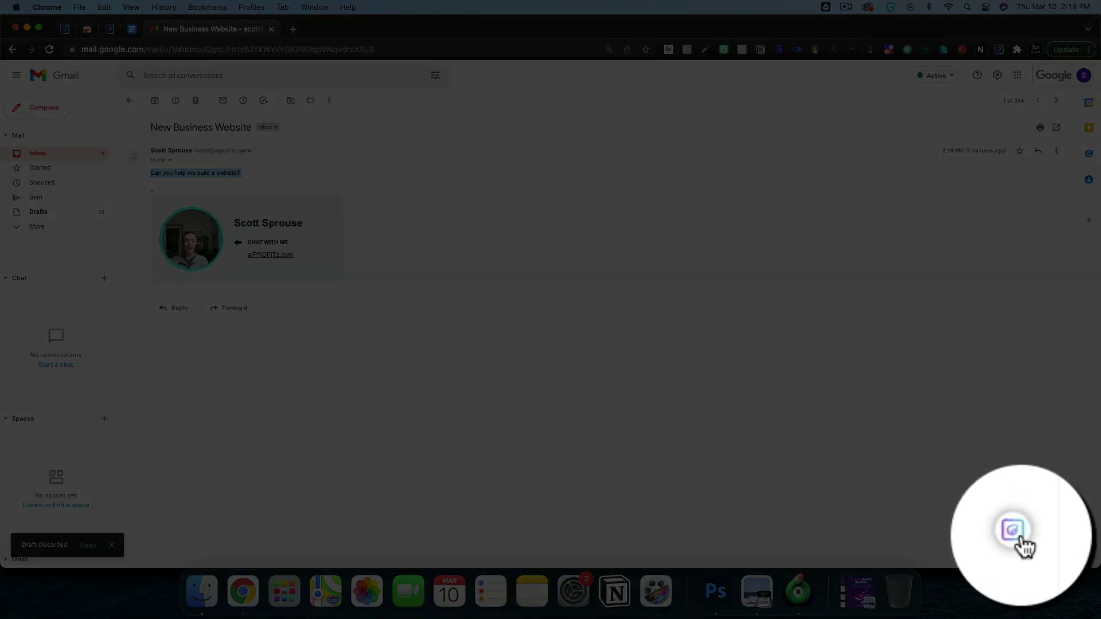
left_click(1026, 539)
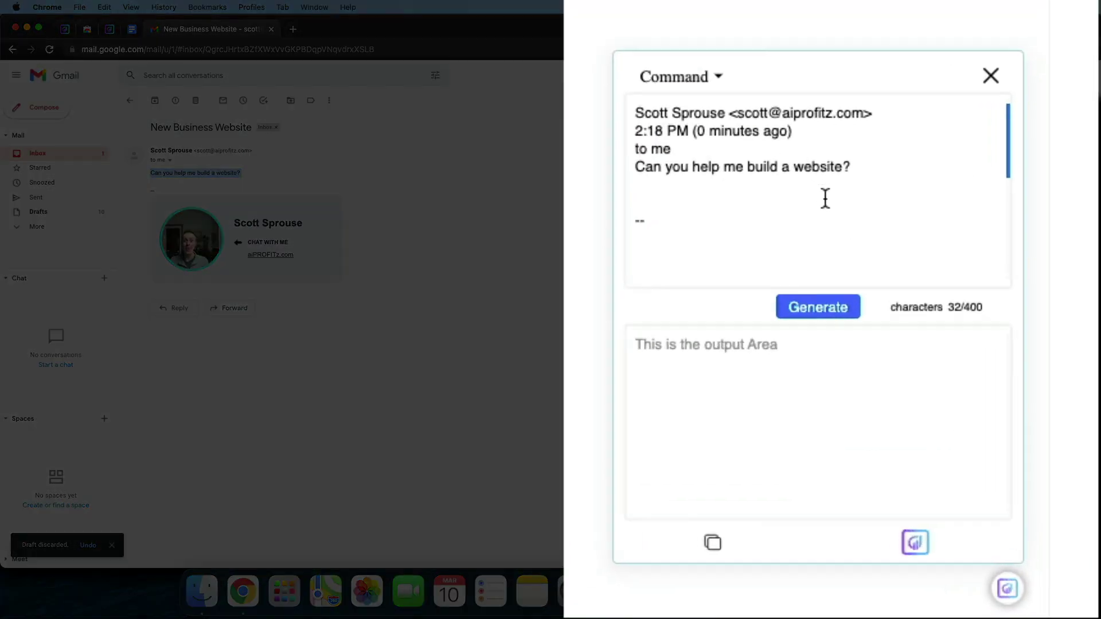
left_click(862, 204)
key("super+a")
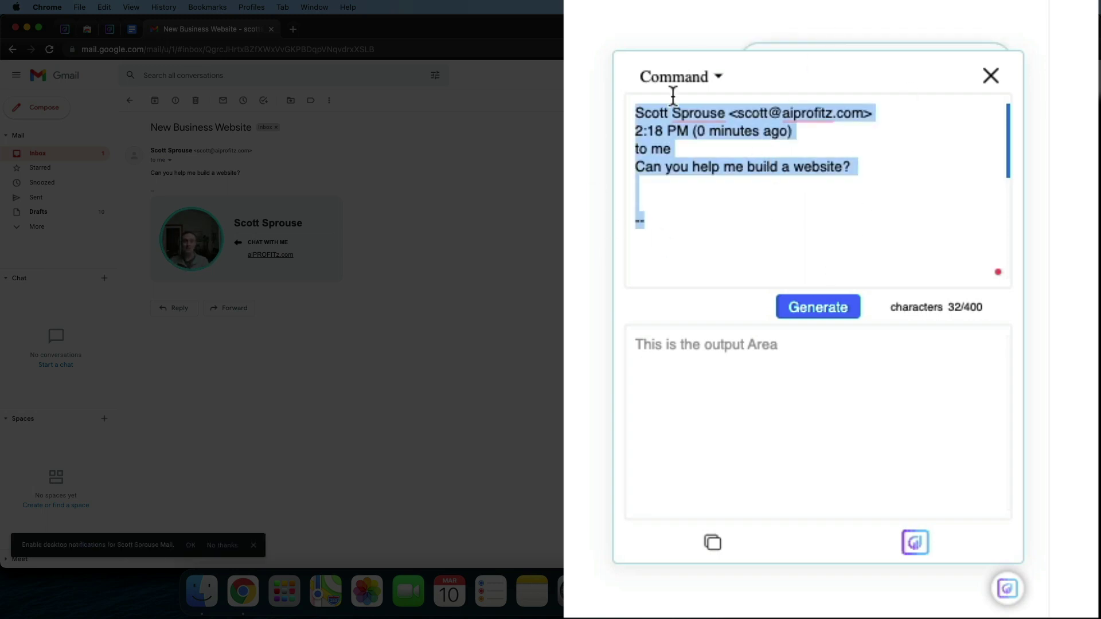
key("super+v")
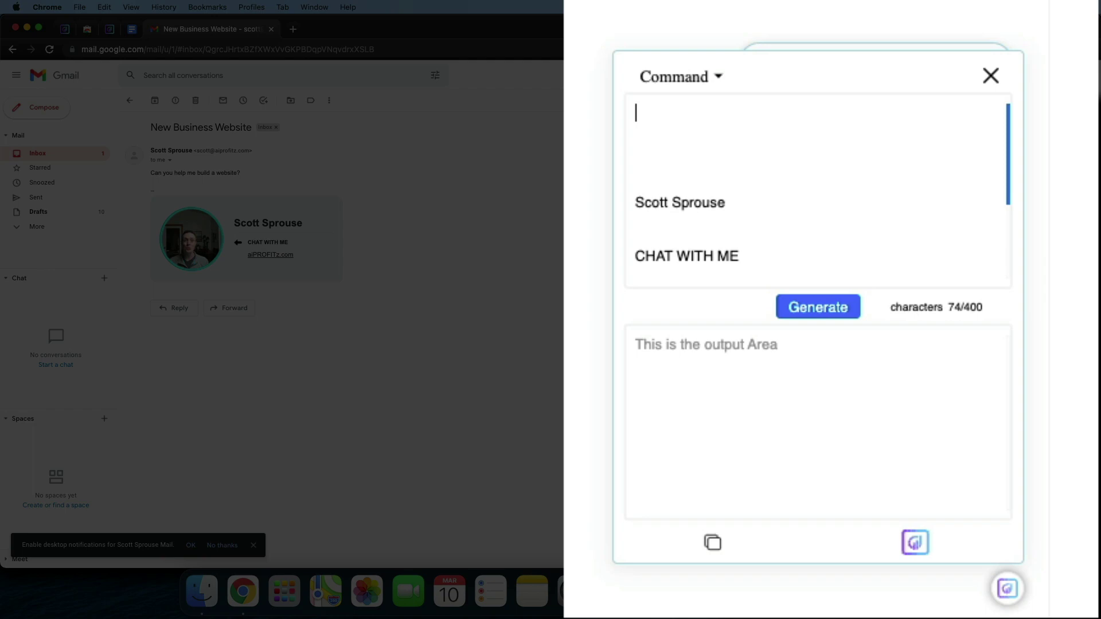
key("super+a")
key("BackSpace")
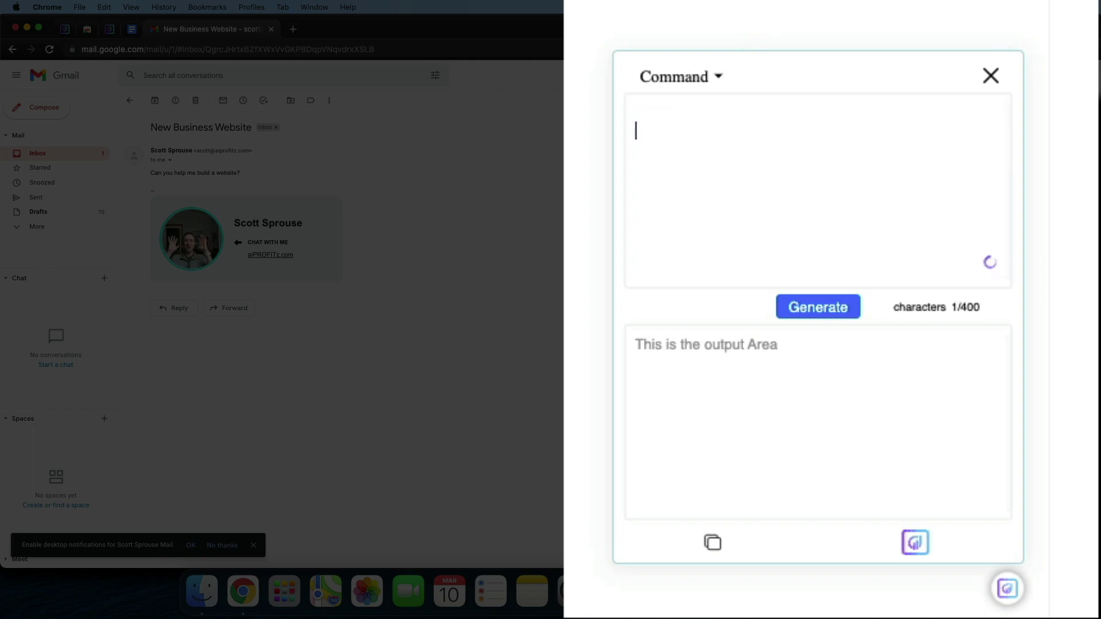
key("super+v")
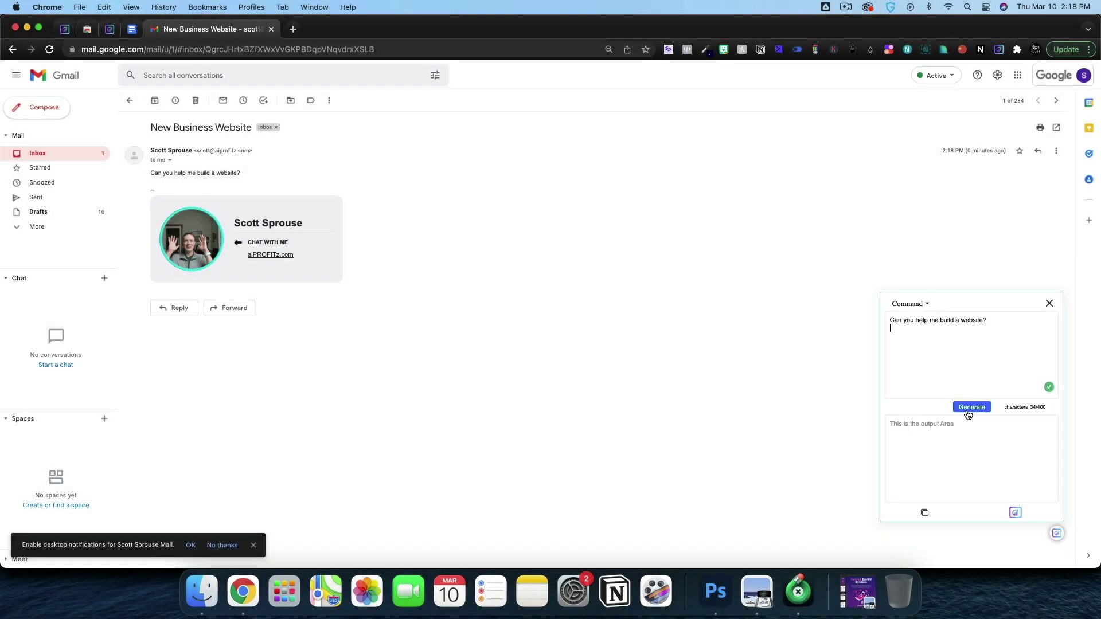
Generate a reply and paste it into a Gmail reply to the website email
left_click(968, 406)
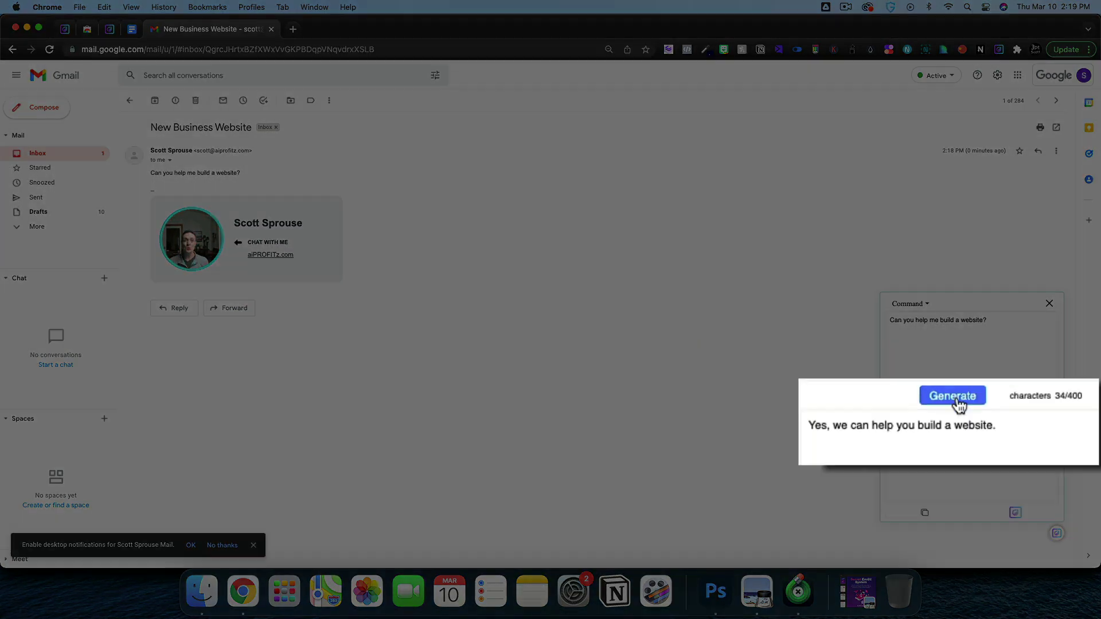
key("super+a")
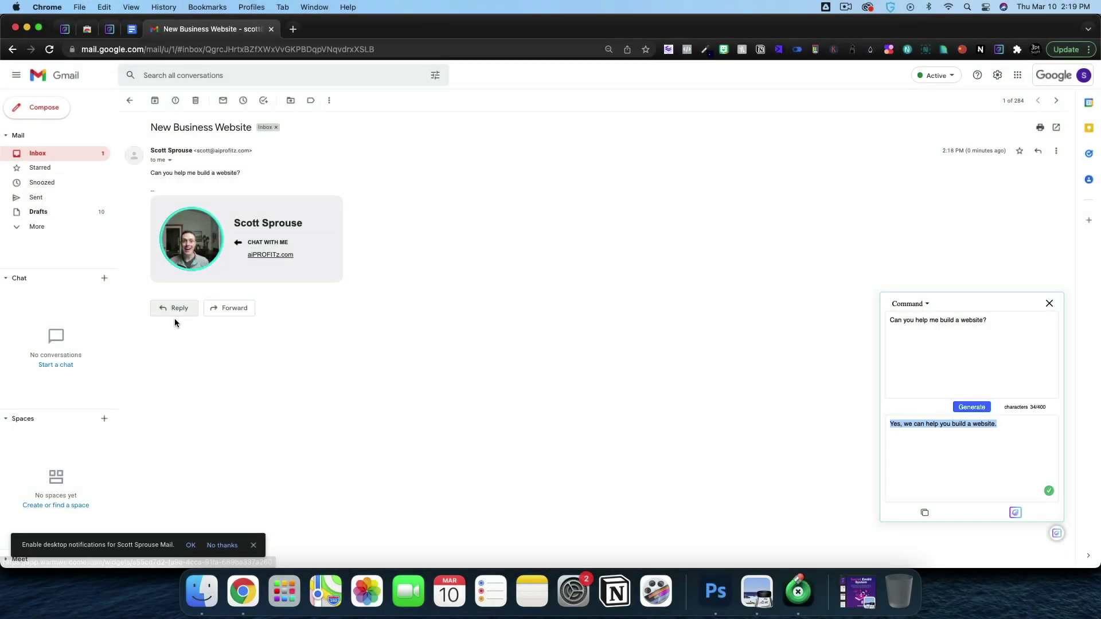
left_click(177, 308)
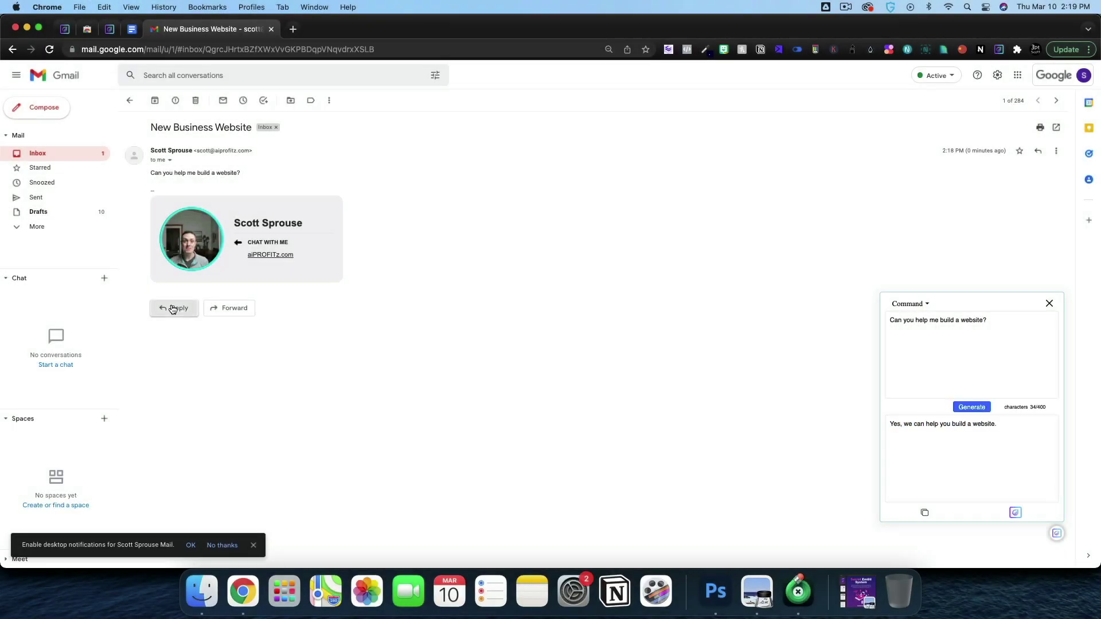
key("super+v")
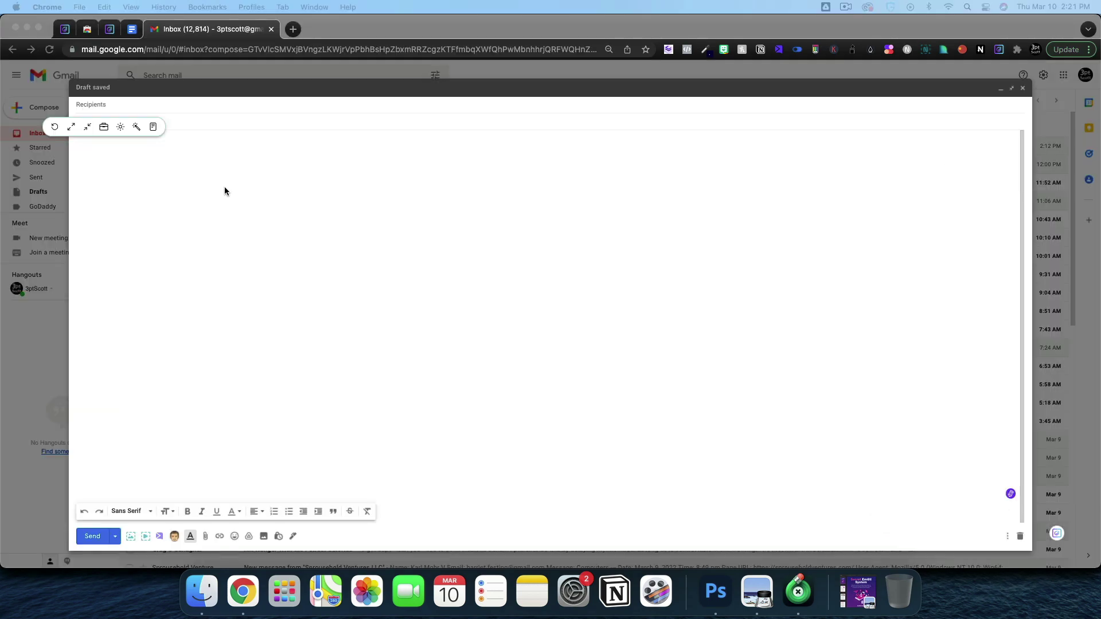
Paste the 'Making Money While You Sleep' heading and insert Aiseo's dividend-stock paragraphs below it
left_click(206, 177)
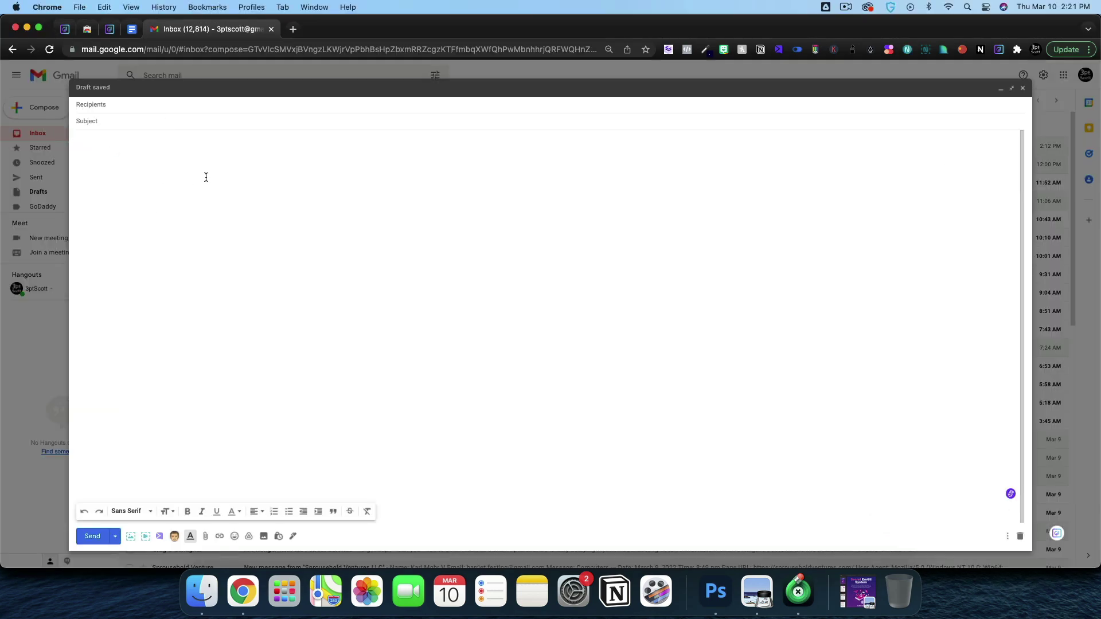
type("Making Money While You Sleep")
triple_click(221, 156)
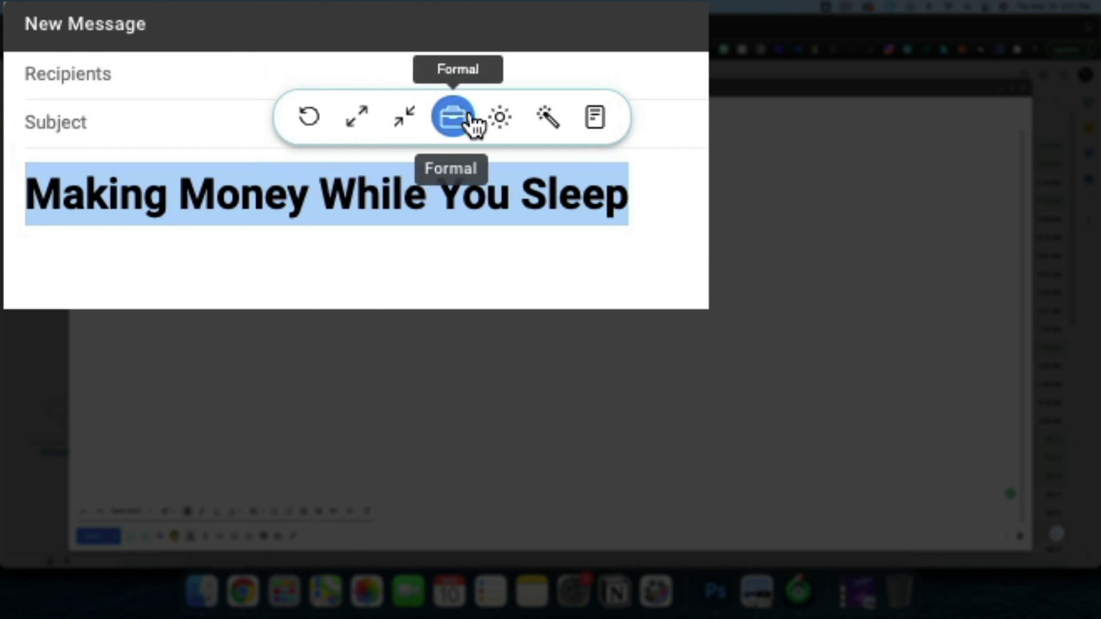
left_click(558, 131)
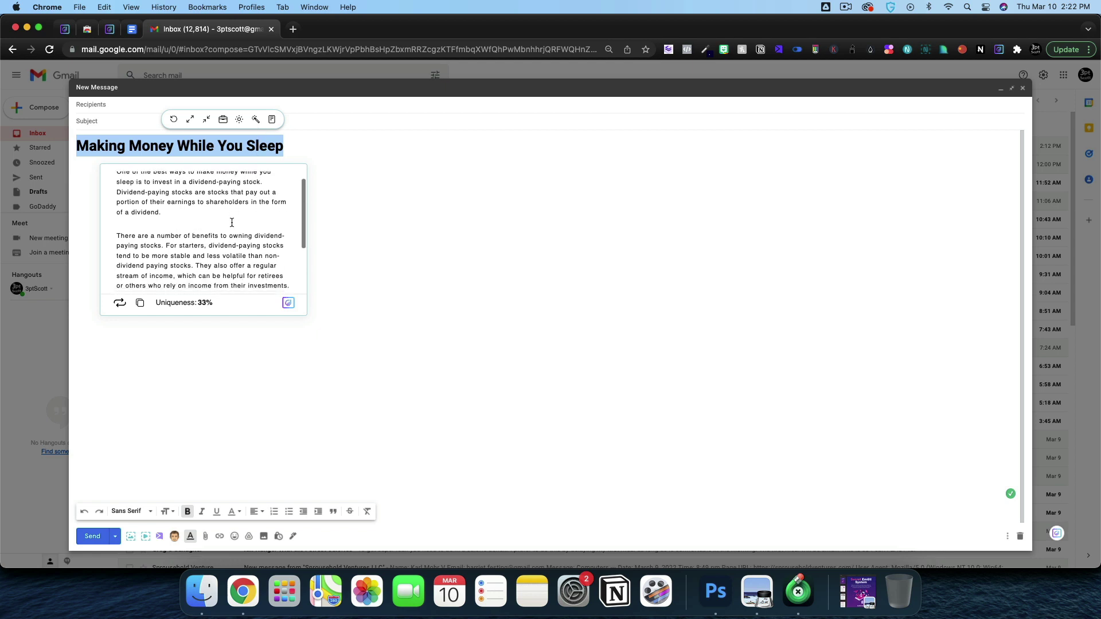
scroll(232, 222, "up", 3)
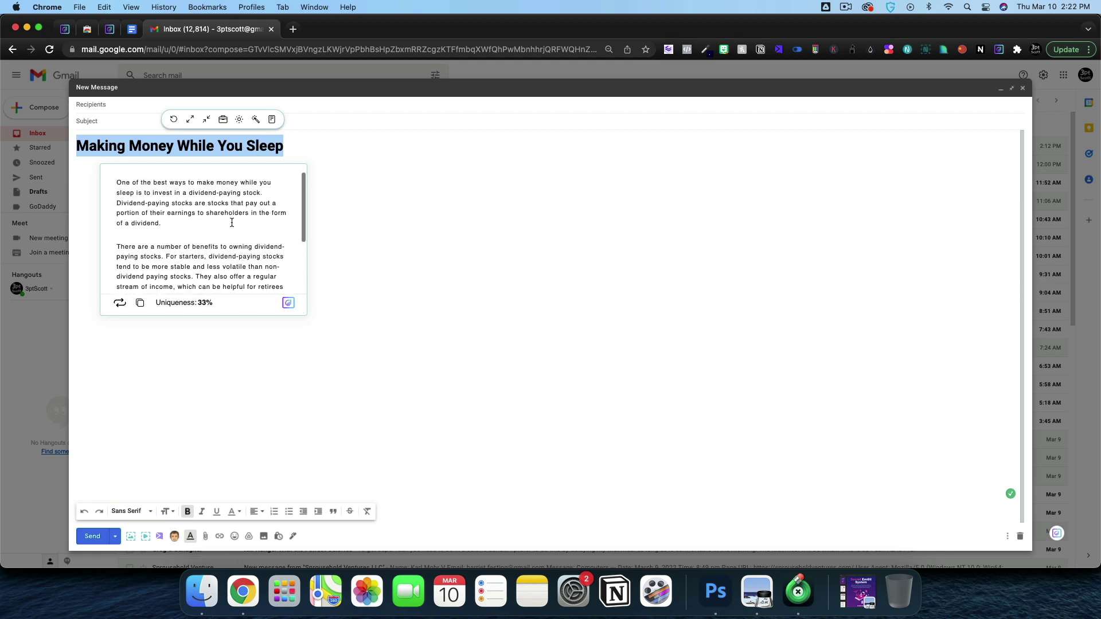
left_click(140, 303)
left_click(327, 152)
type("One of the best ways to make money while you sleep is to invest in a dividend-paying stock. Dividend-paying stocks are stocks that pay out a portion of their earnings to shareholders in the form of a dividend.  There are a number of benefits to owning dividend-paying stocks. For starters, dividend-paying stocks tend to be more stable and less volatile than non-dividend paying stocks. They also offer a regular stream of income, which can be helpful for retirees or others who rely on income from their investments.   Finally, dividend-paying stocks tend to outperform non-dividend paying stocks over the long term. This is because dividend payments are a sign of a company's financial stability and health. As a result, investors are willing to pay more for dividend-paying stocks than for stocks that do not pay dividends.")
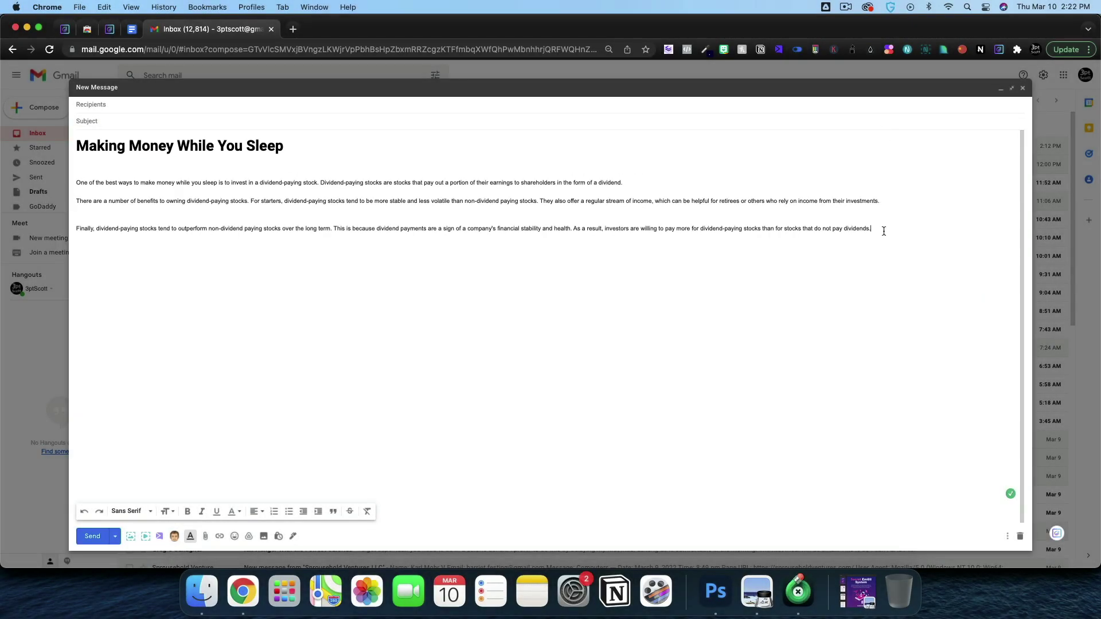
Delete the draft's three body paragraphs and its heading
left_click_drag(883, 220, 882, 176)
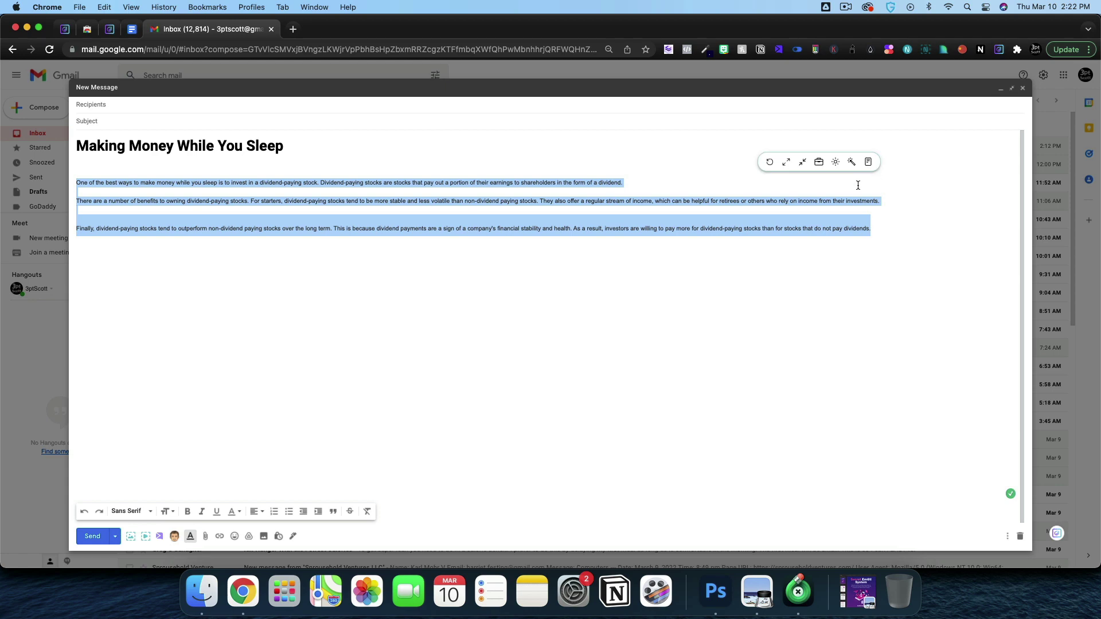
key("BackSpace")
triple_click(203, 146)
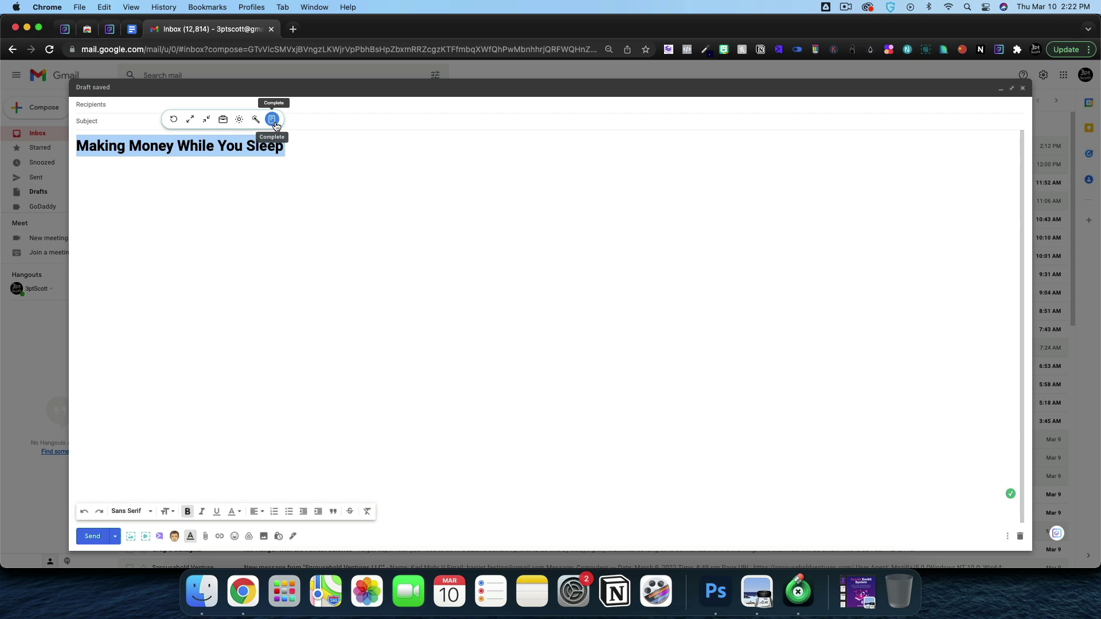
left_click(274, 121)
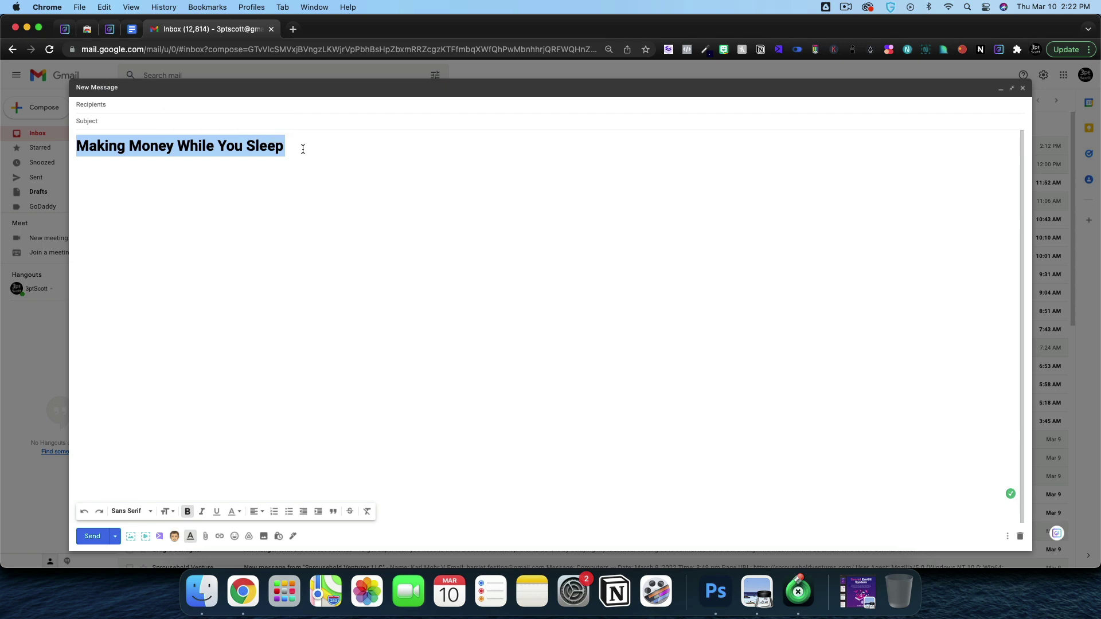
key("BackSpace")
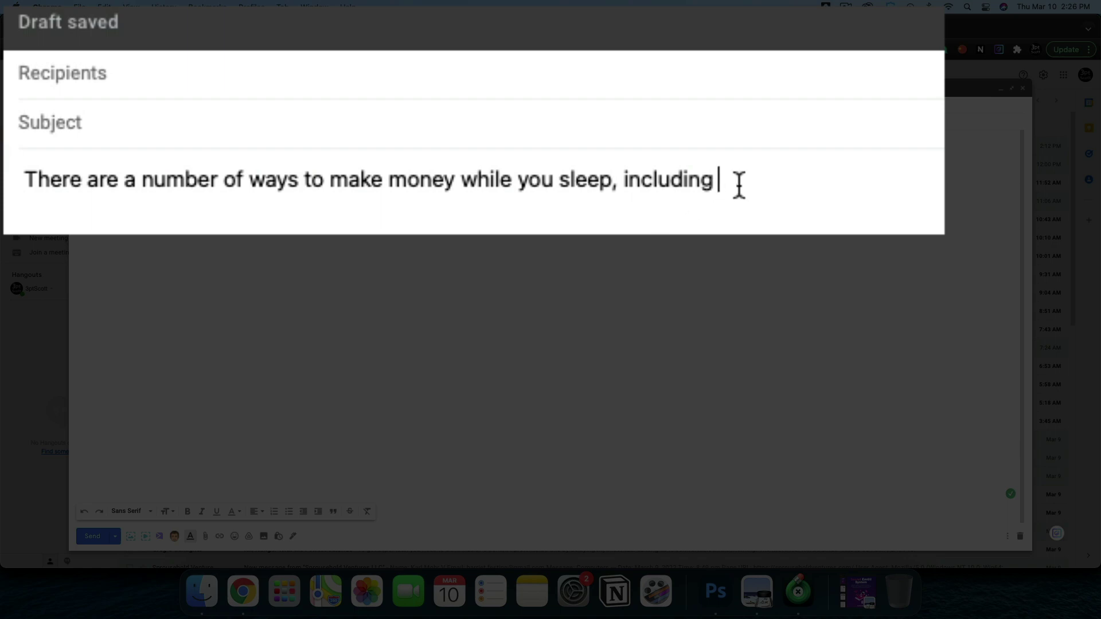
Complete the money-while-you-sleep opening sentence and insert the generated continuation
triple_click(678, 177)
left_click(688, 117)
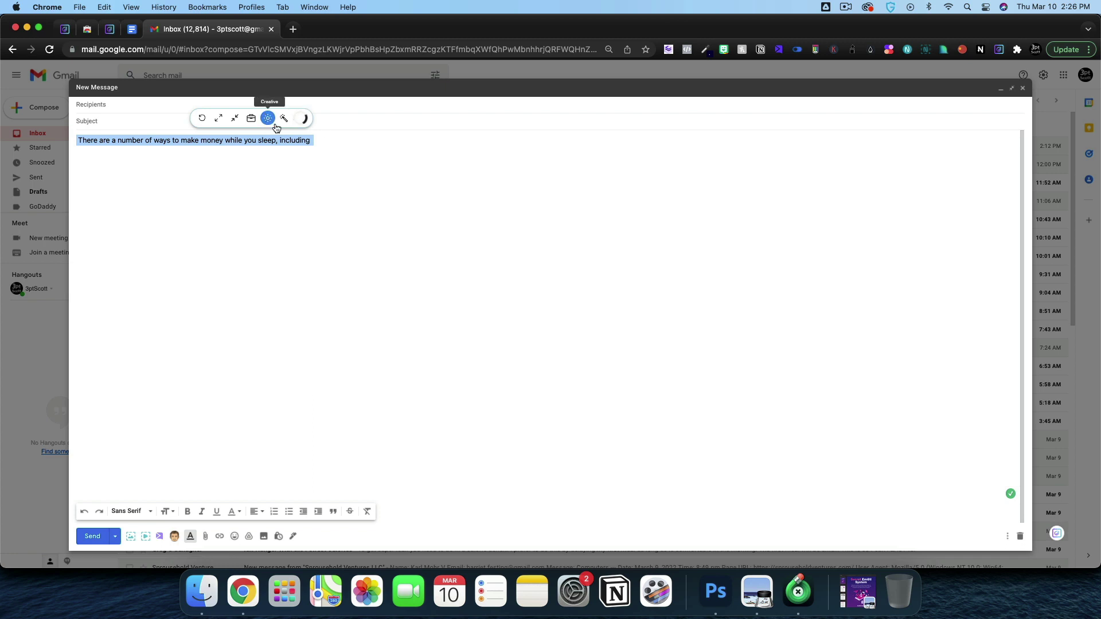
scroll(314, 158, "up", 5)
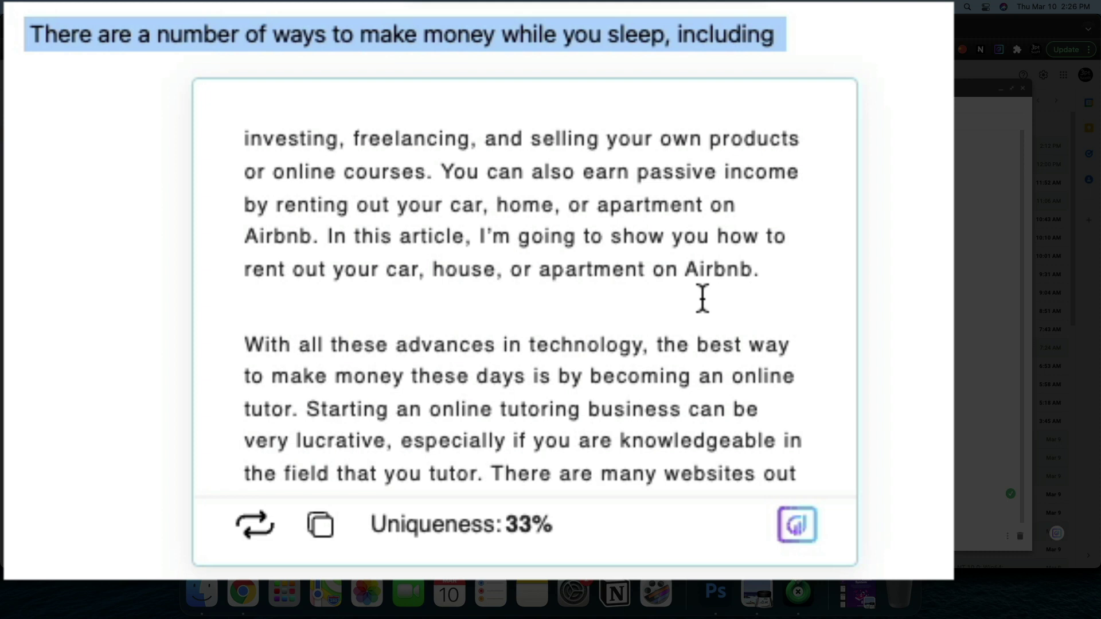
scroll(702, 297, "down", 1)
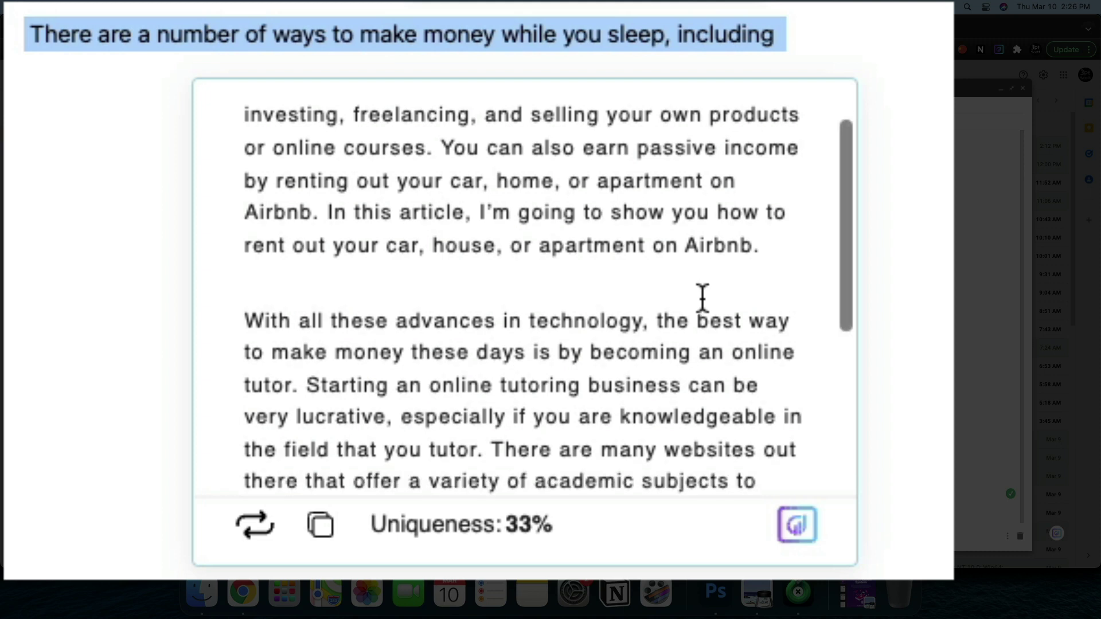
scroll(702, 298, "down", 1)
scroll(702, 297, "down", 1)
scroll(702, 298, "up", 3)
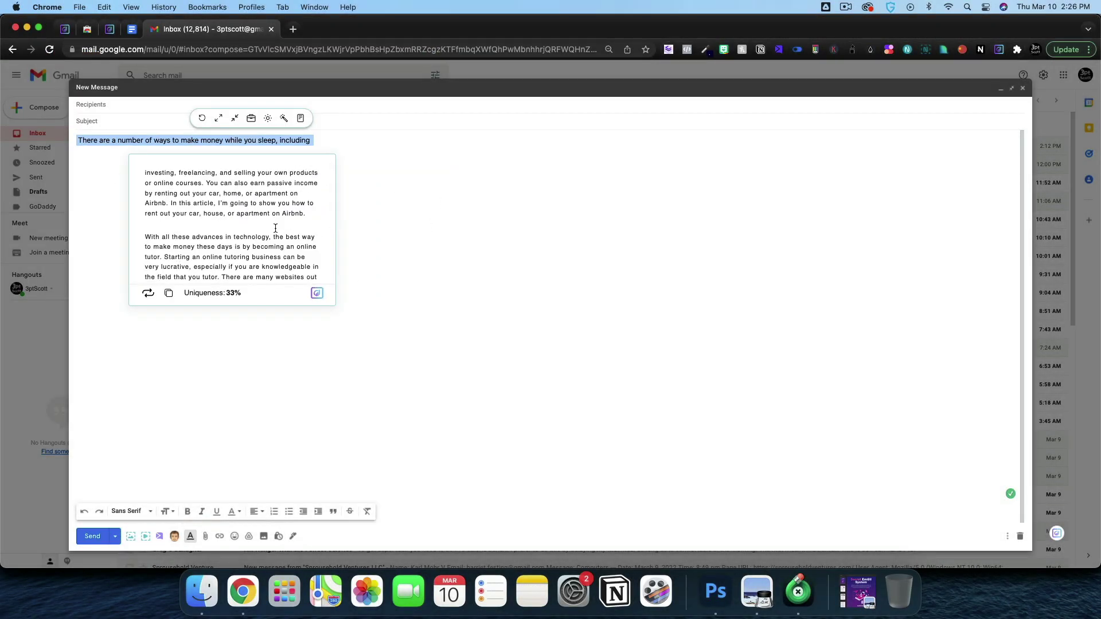
scroll(276, 224, "down", 3)
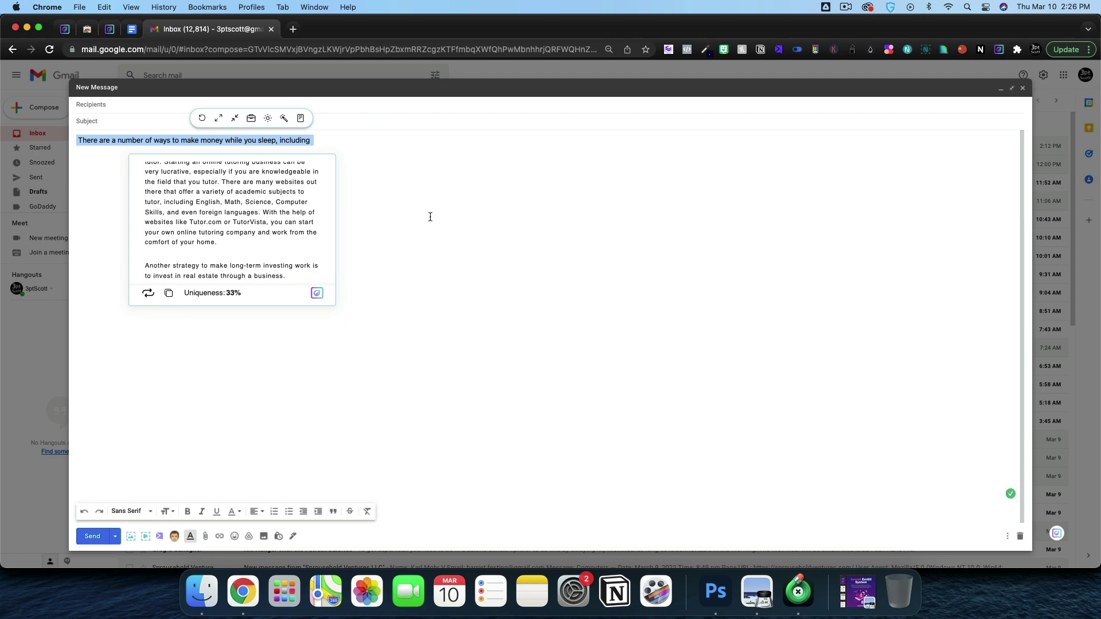
left_click(460, 206)
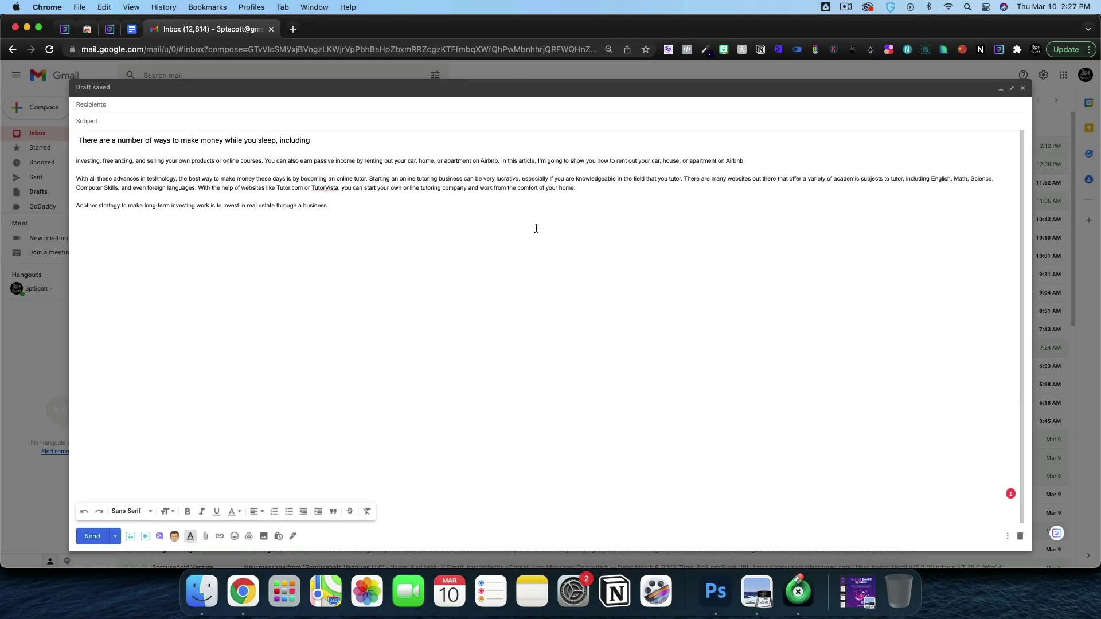
key("super+a")
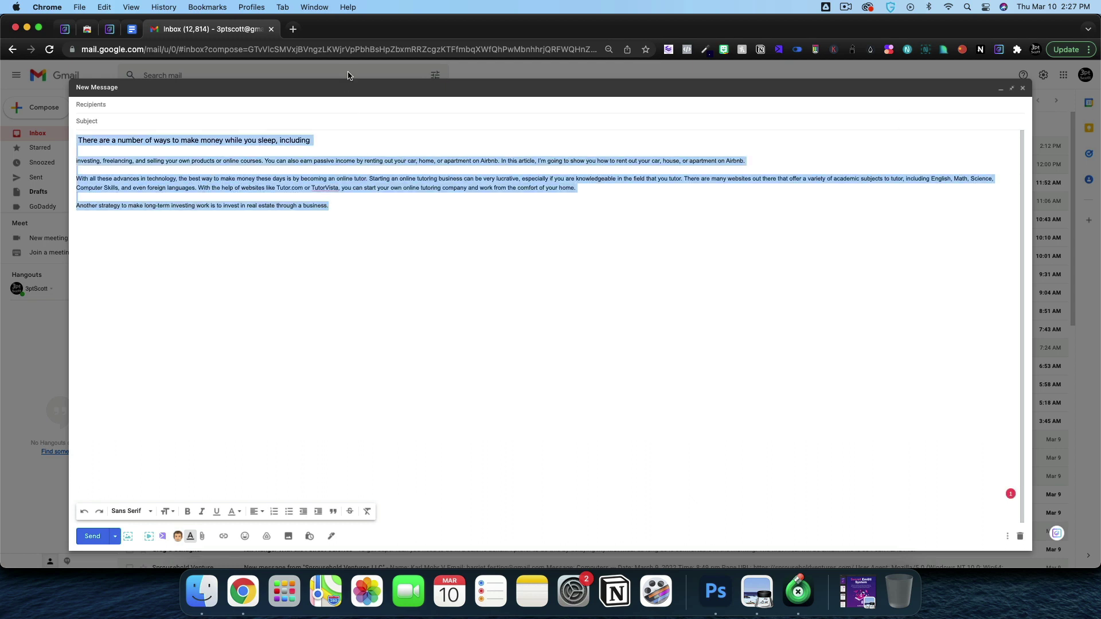
triple_click(286, 143)
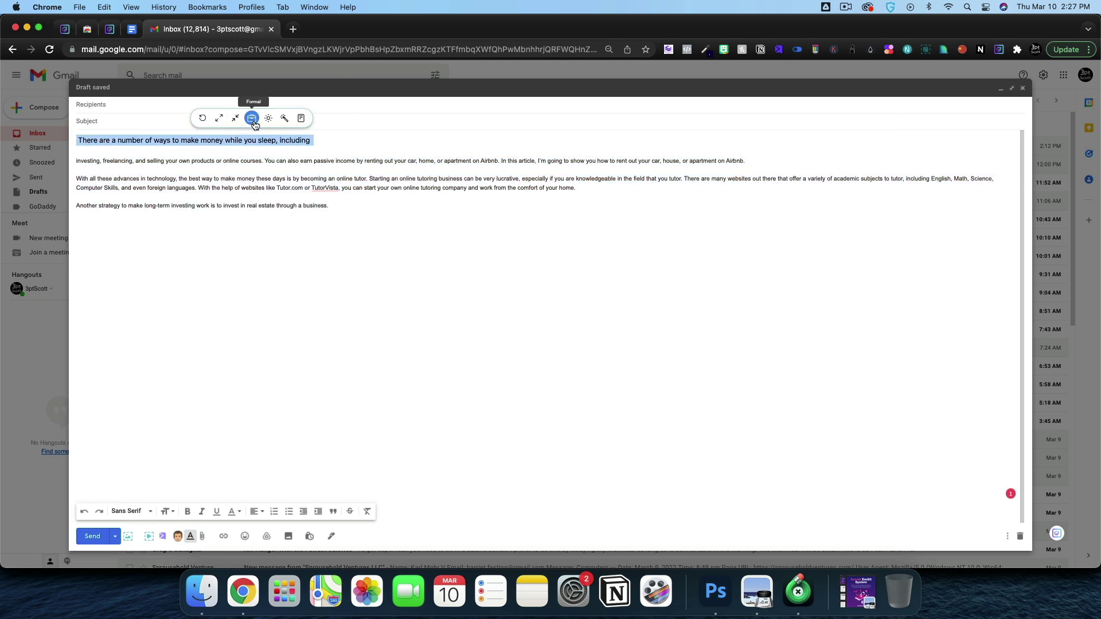
left_click_drag(346, 207, 347, 166)
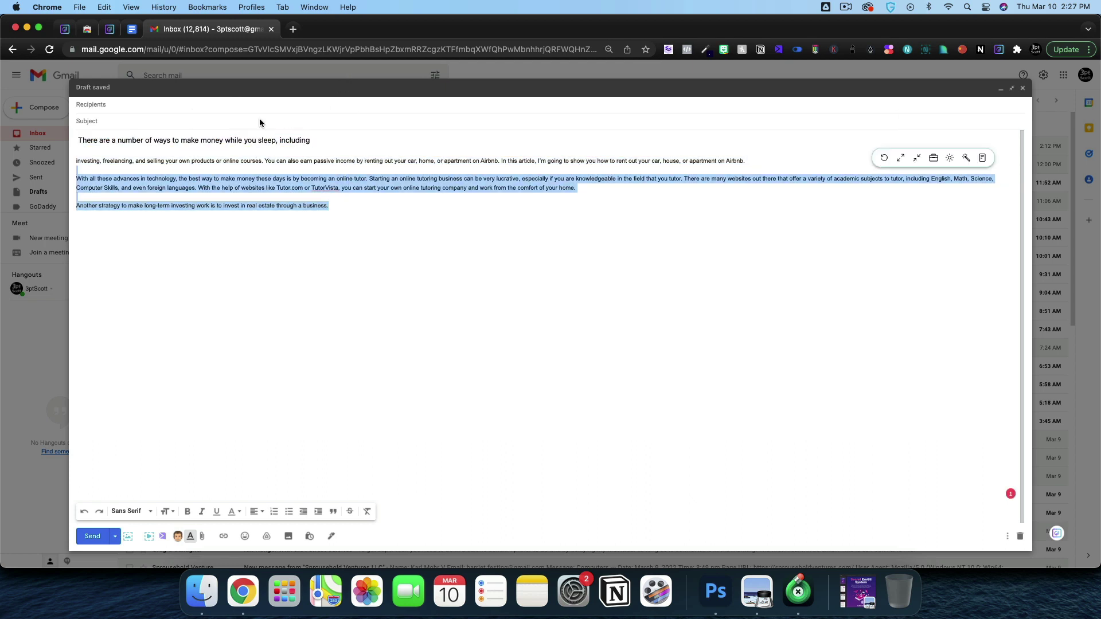
triple_click(287, 186)
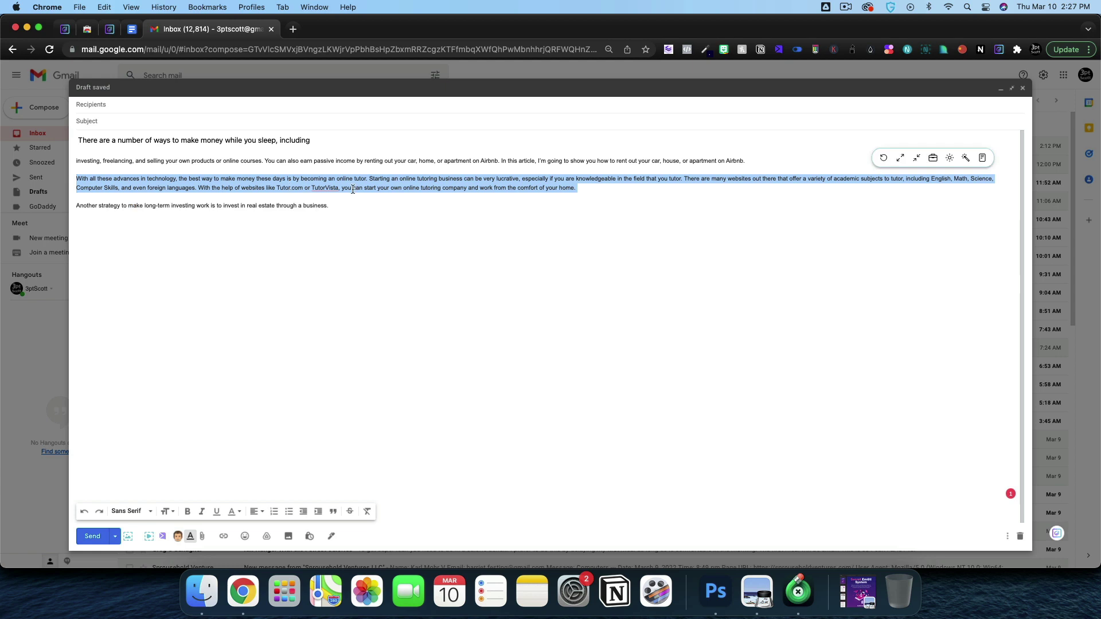
triple_click(494, 191)
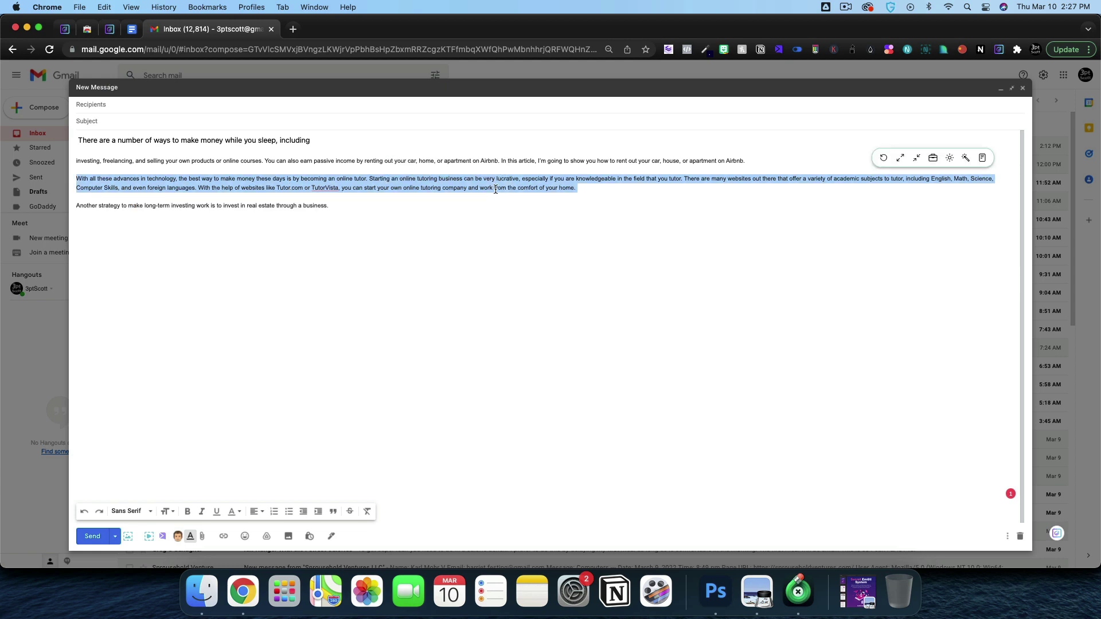
left_click(951, 158)
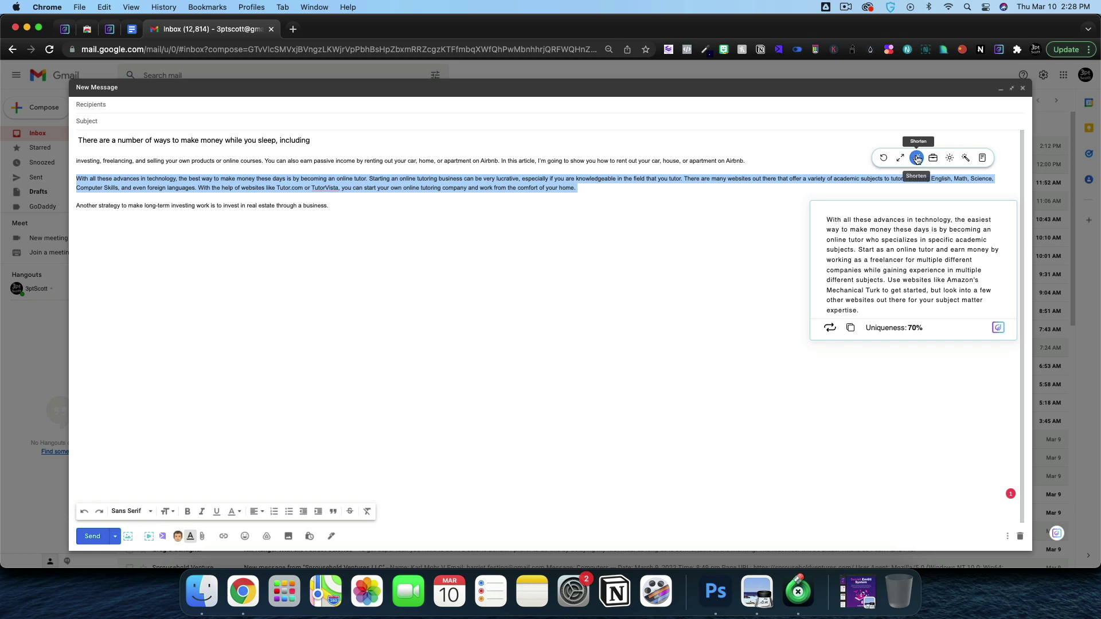
left_click(917, 158)
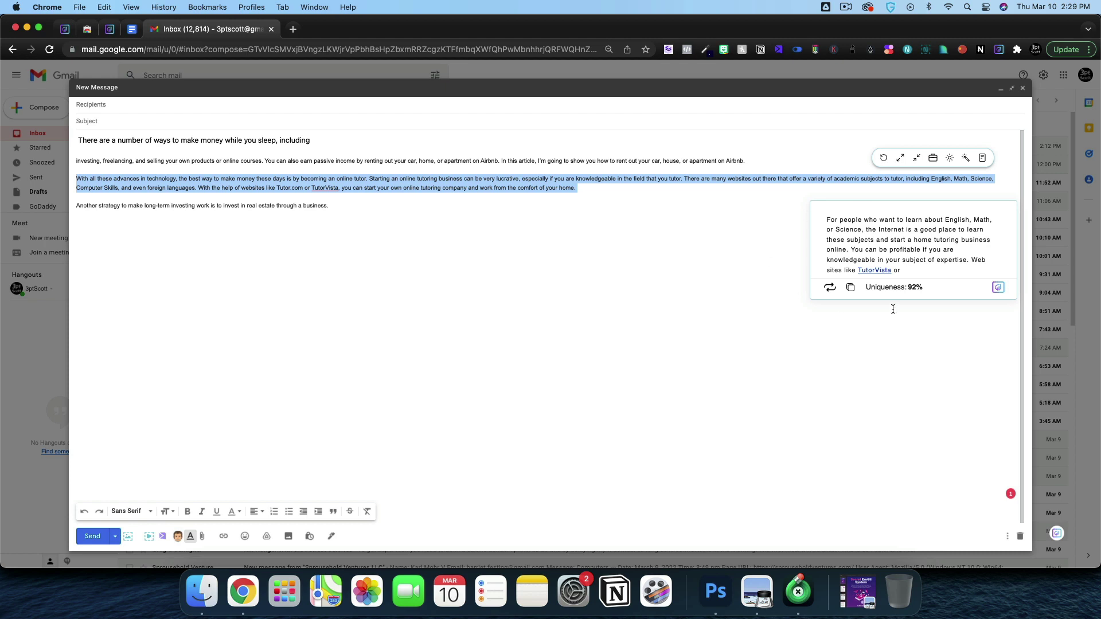
left_click(506, 251)
Delete the generated paragraphs below the opening sentence, then list Aiseo's writing templates
left_click_drag(766, 209, 765, 138)
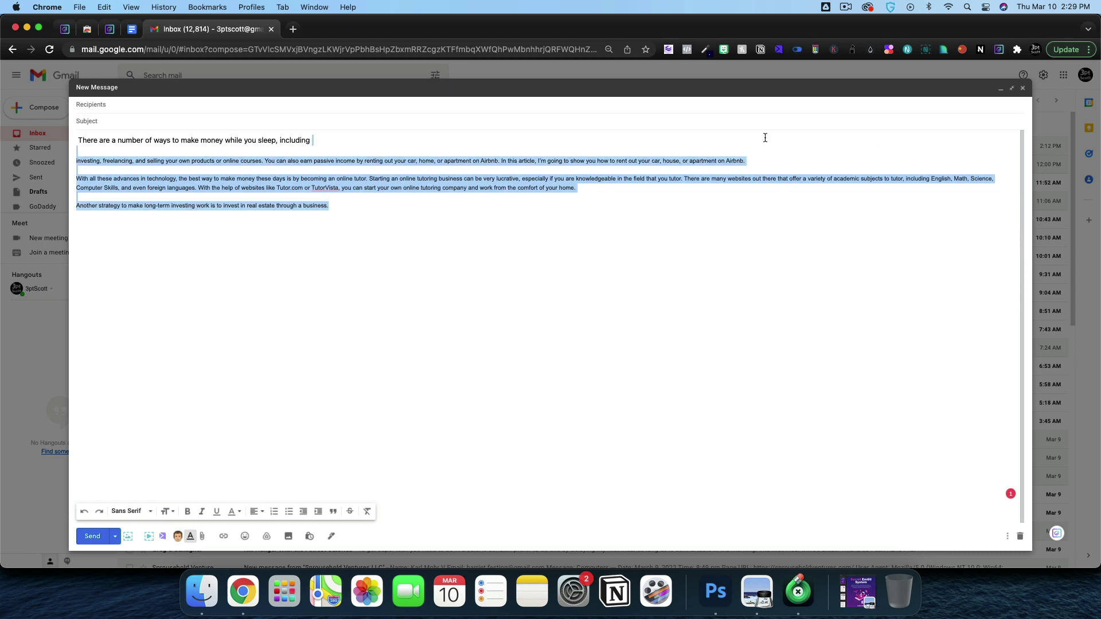
key("BackSpace")
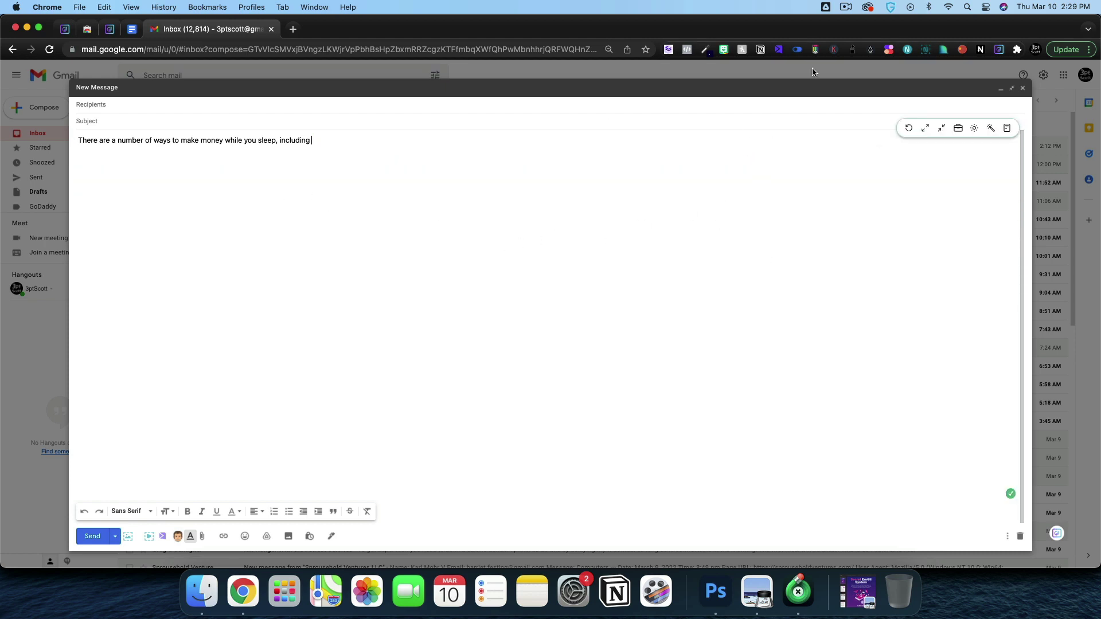
left_click(112, 31)
left_click(1051, 282)
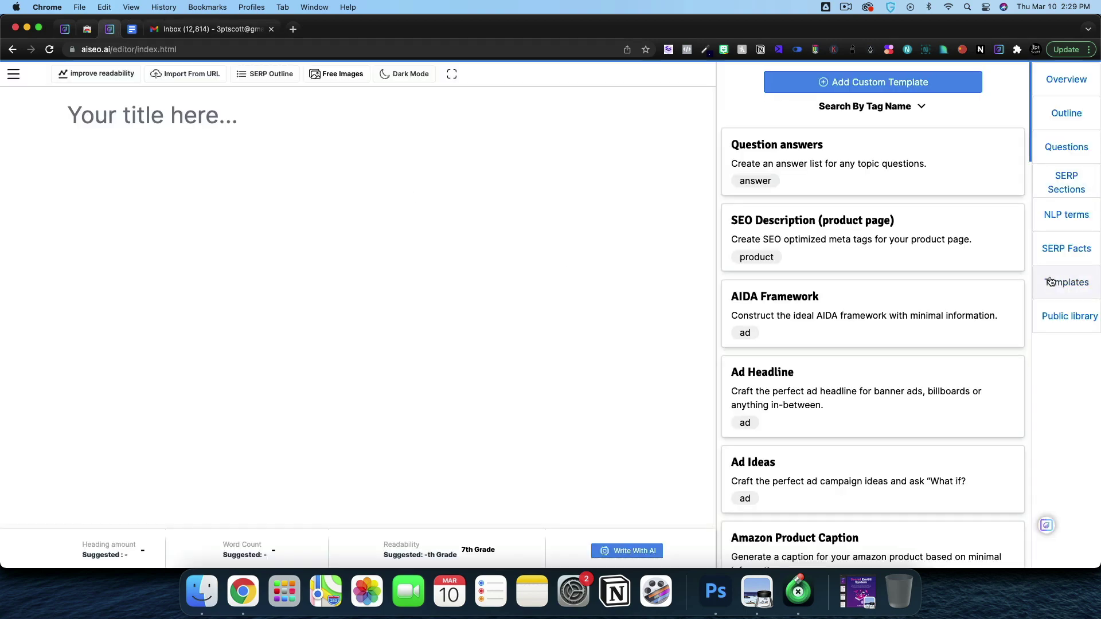
scroll(774, 387, "down", 5)
scroll(812, 458, "down", 5)
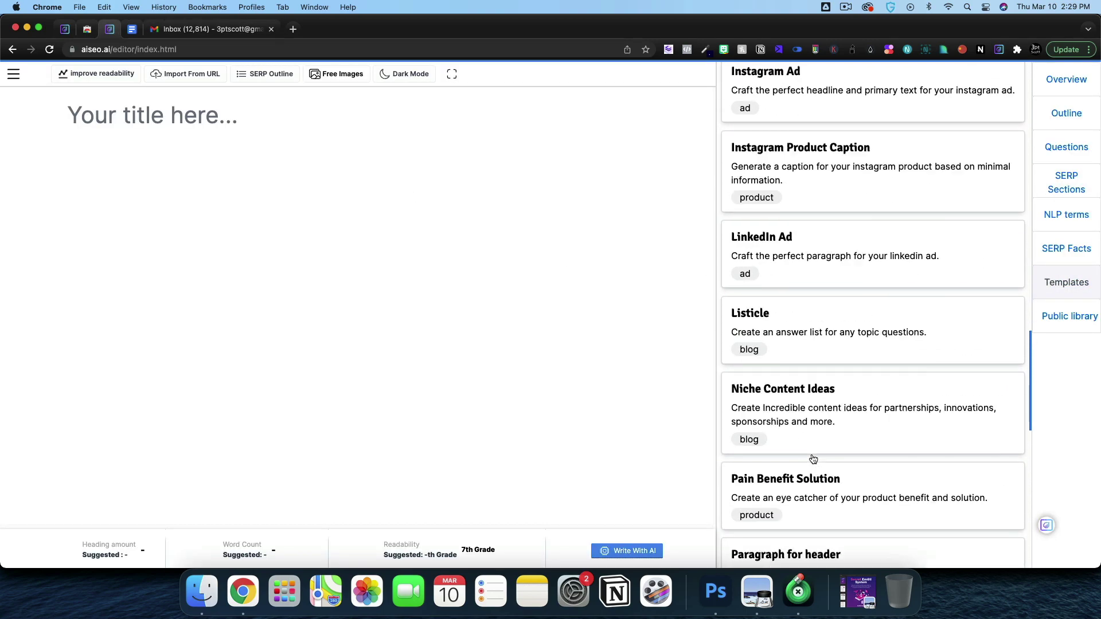
scroll(854, 330, "down", 5)
Go back through Gmail to the YouTube affiliate marketing Google Doc
left_click(172, 28)
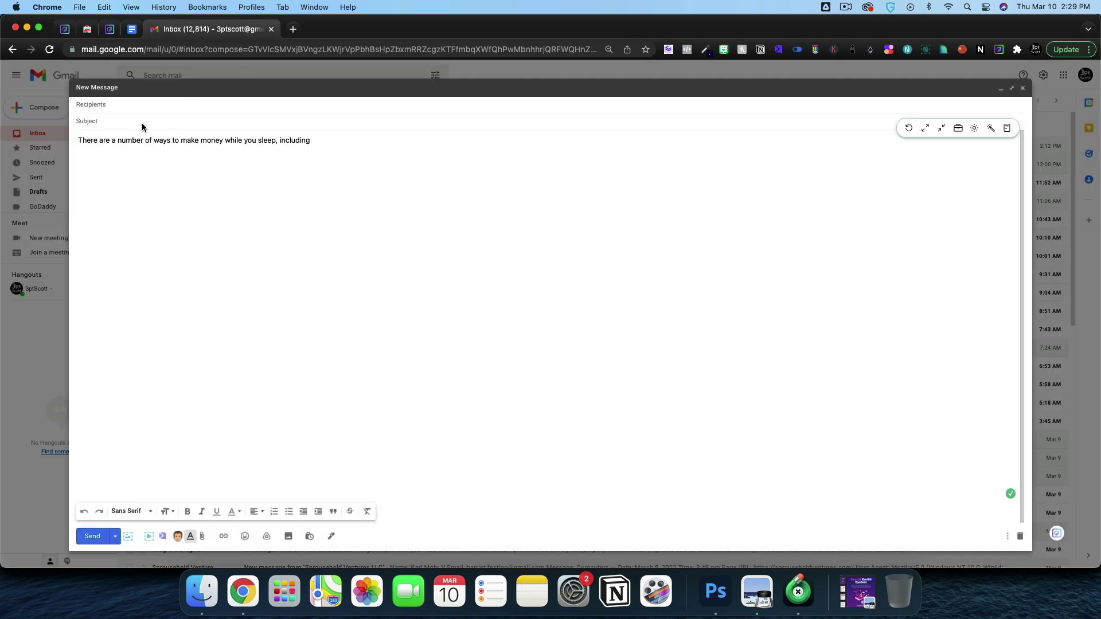
left_click(132, 29)
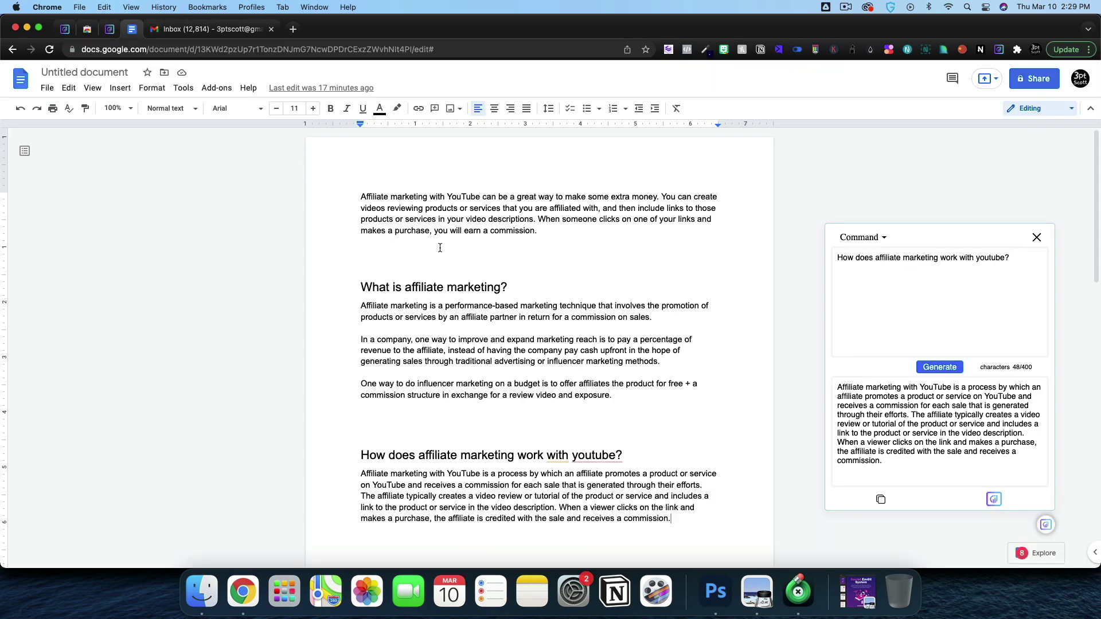